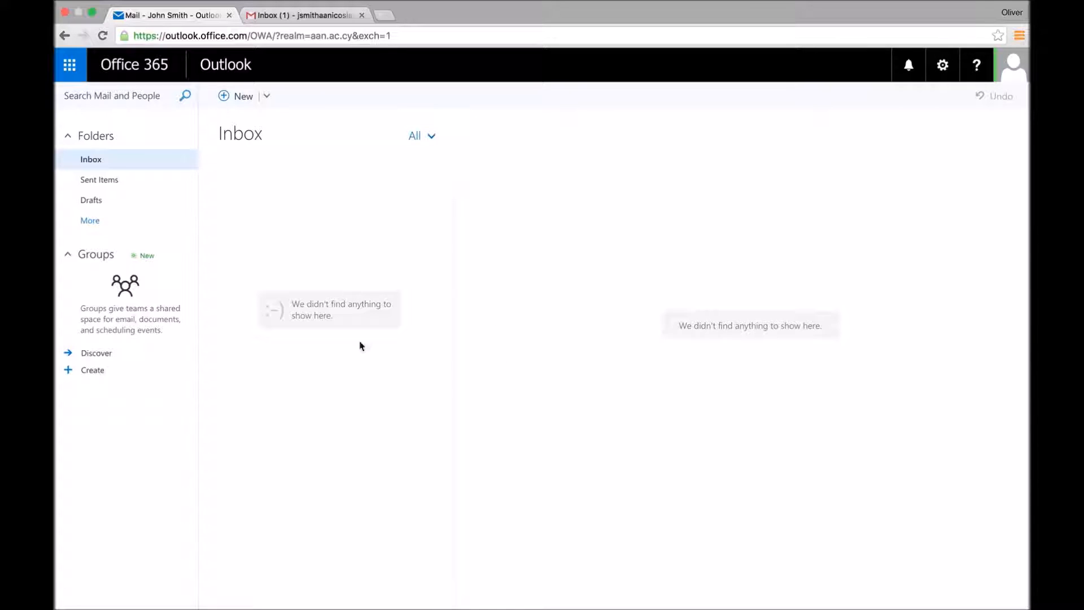
Step: Open Outlook's Options > Mail > Accounts > POP and IMAP page, then move to the Gmail tab
{"action": "left_click", "coordinate": [69, 64]}
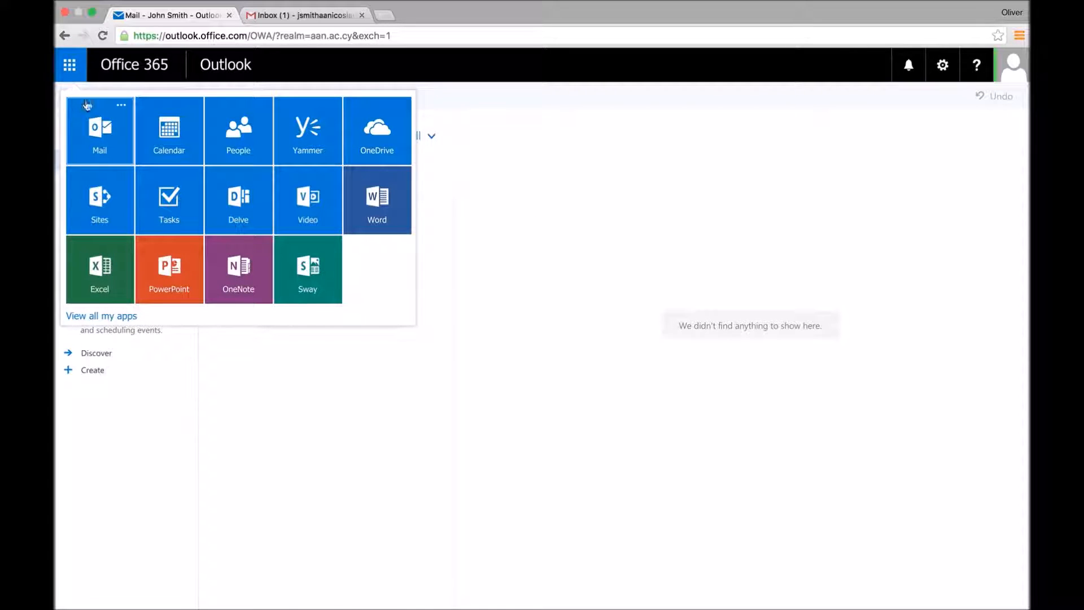
{"action": "left_click", "coordinate": [729, 156]}
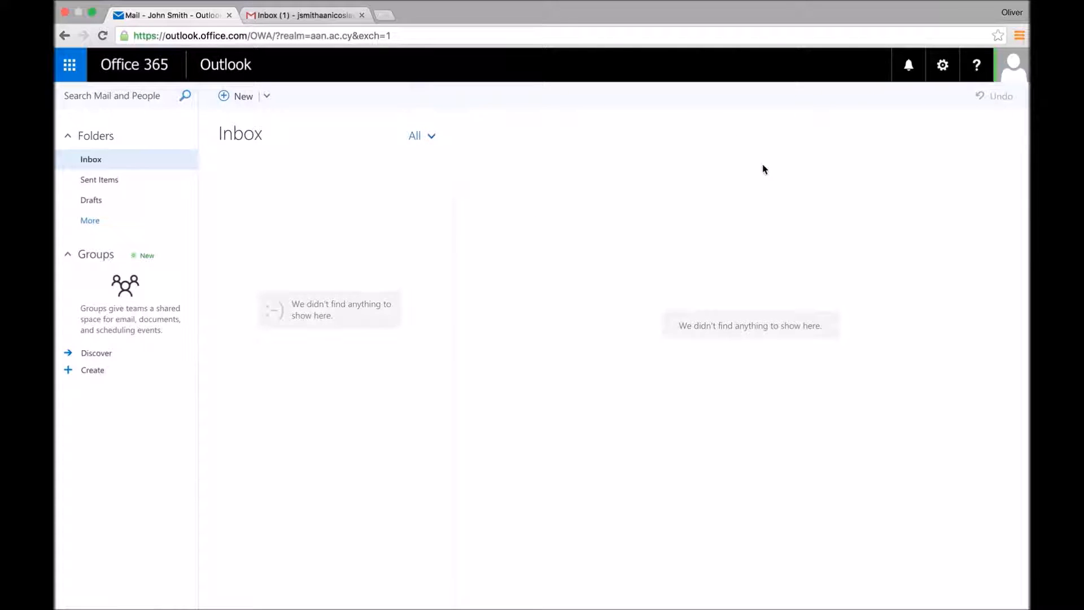
{"action": "left_click", "coordinate": [947, 66]}
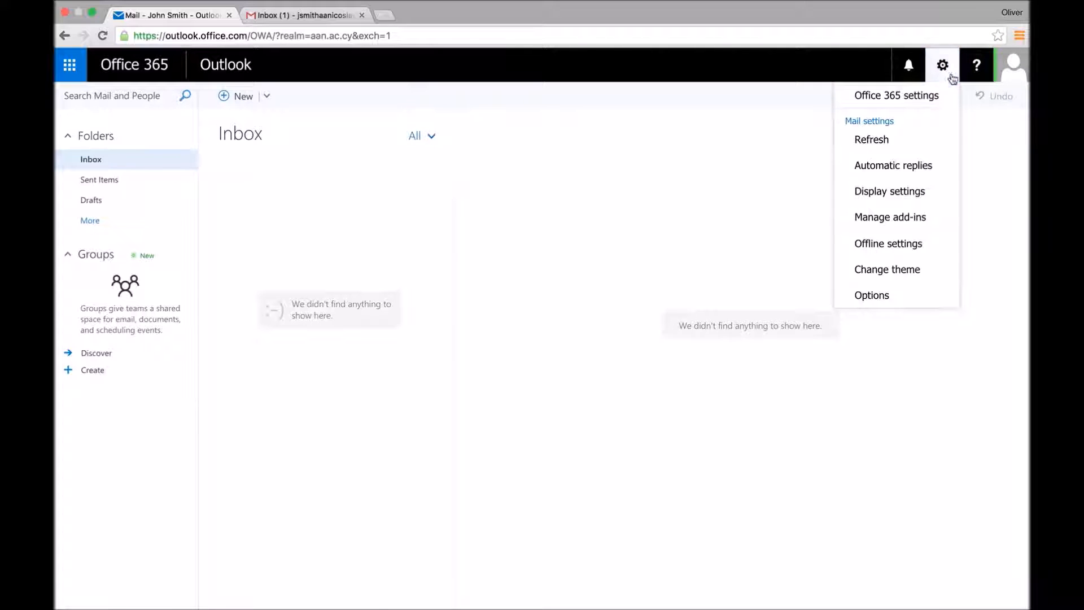
{"action": "left_click", "coordinate": [869, 295]}
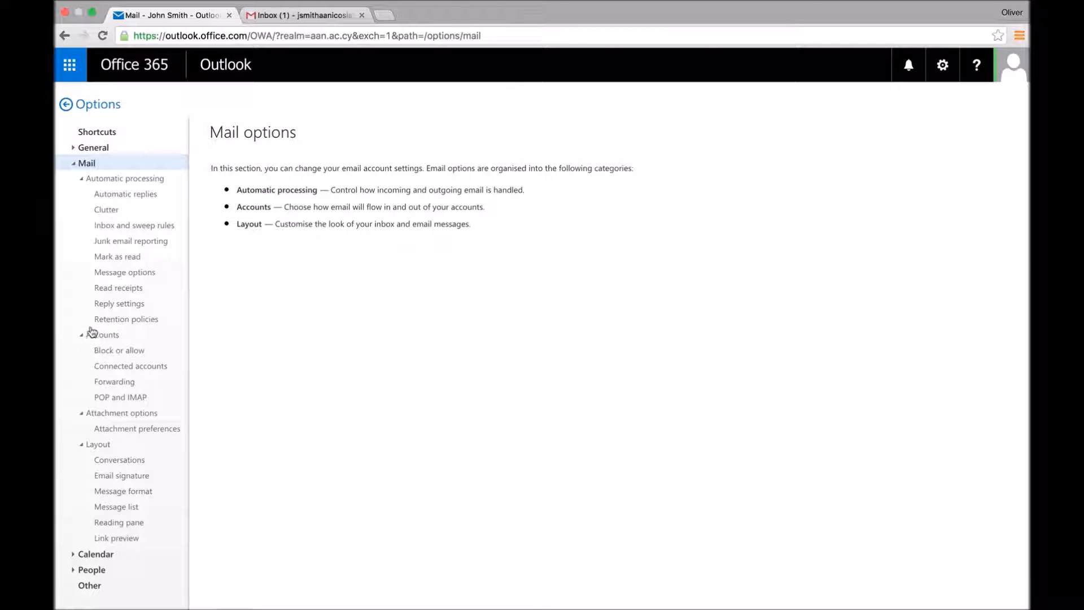
{"action": "left_click", "coordinate": [126, 398]}
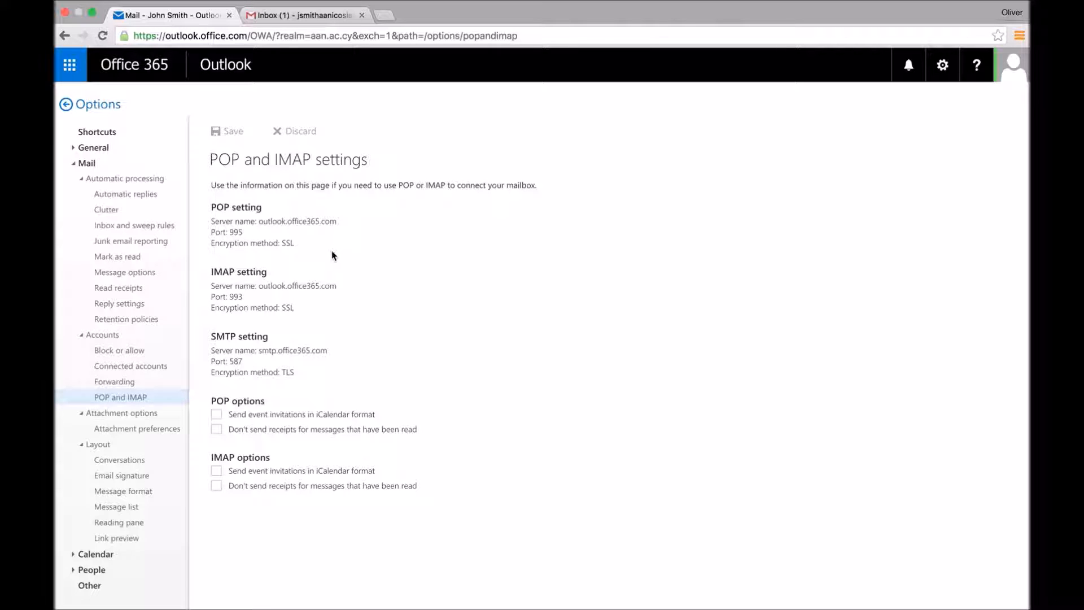
{"action": "left_click", "coordinate": [290, 16]}
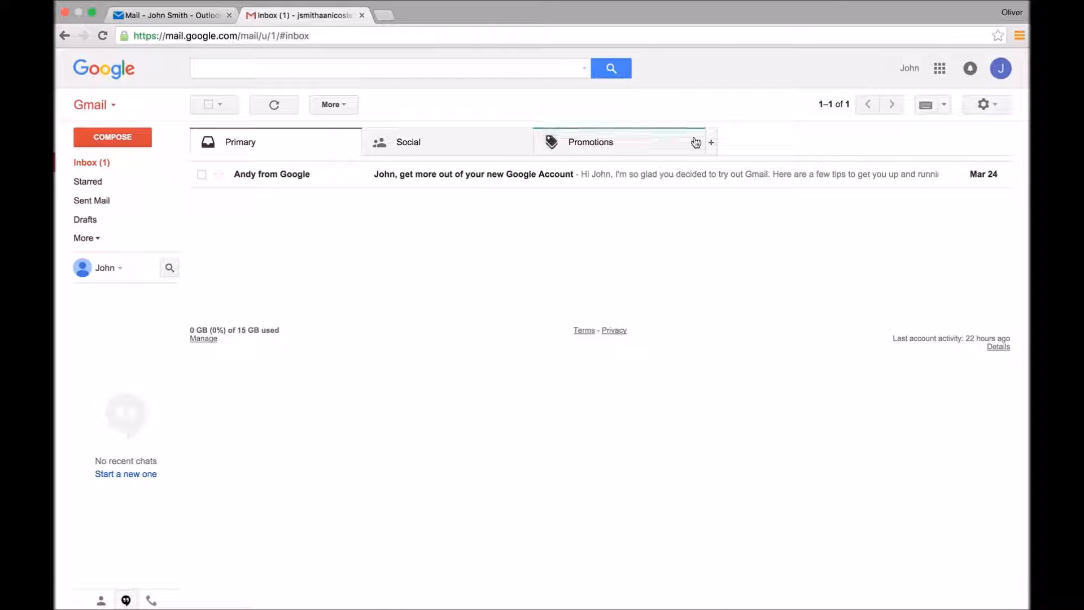
Step: In Gmail Settings > Accounts and Import, start adding a POP3 mail account you own
{"action": "left_click", "coordinate": [991, 106]}
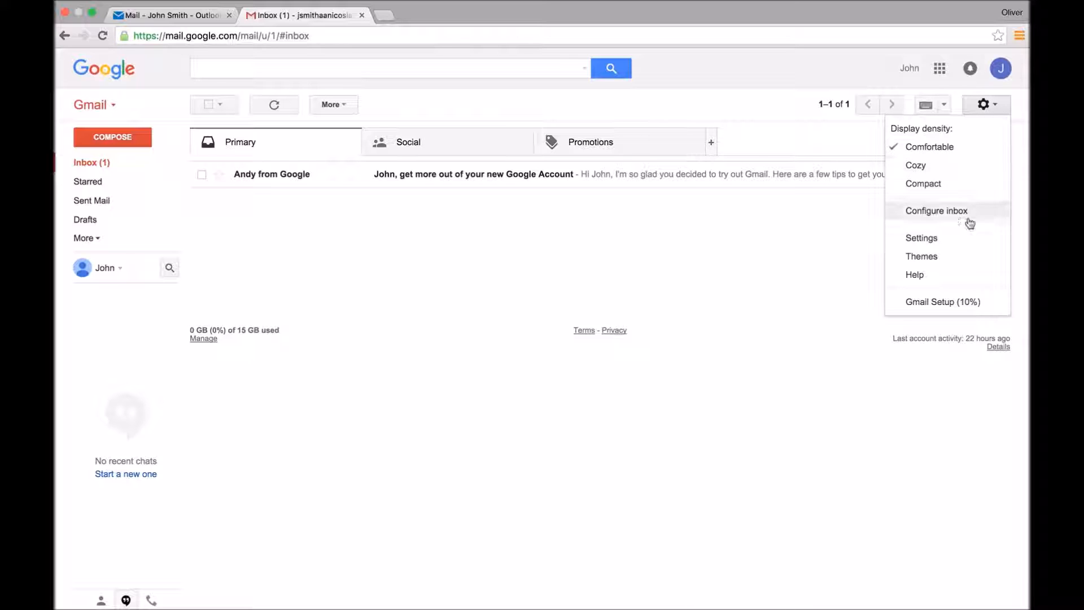
{"action": "left_click", "coordinate": [940, 239]}
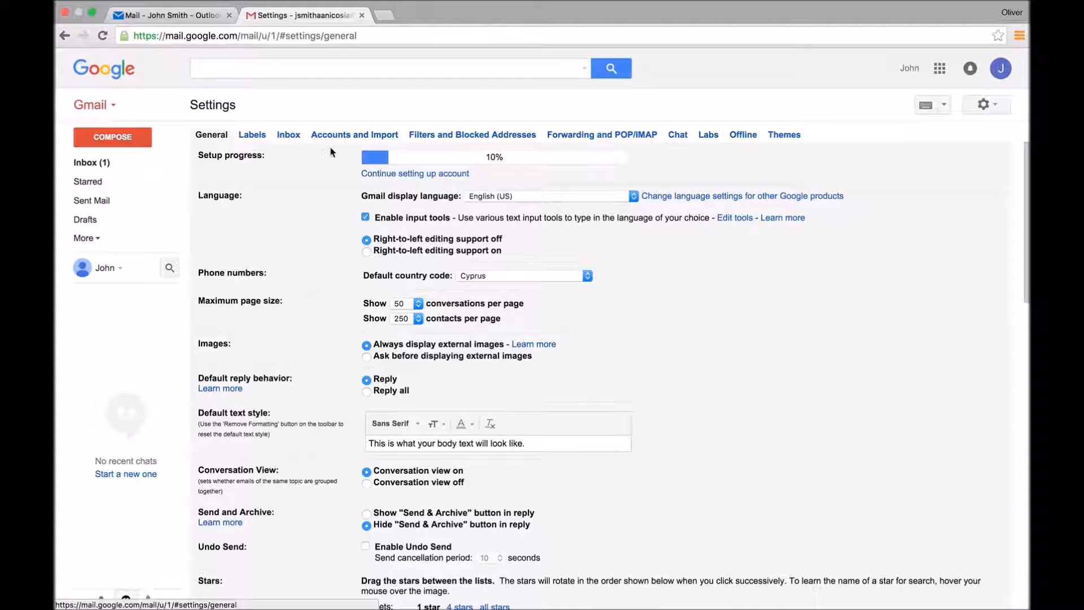
{"action": "left_click", "coordinate": [341, 137]}
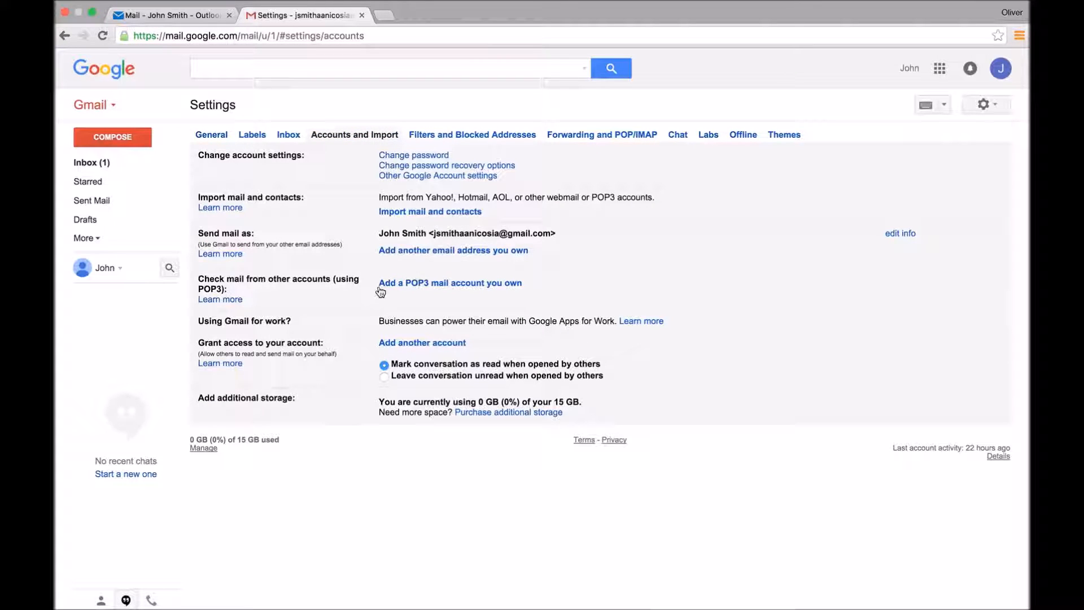
{"action": "left_click", "coordinate": [479, 284]}
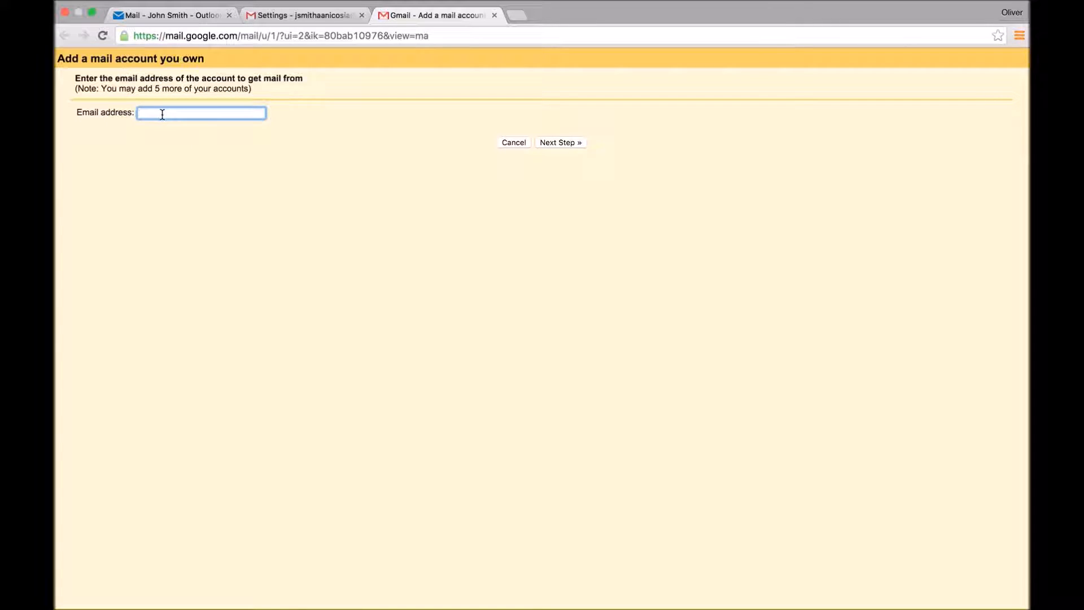
Step: Check the Office 365 account's e-mail address in Outlook, enter it in the form, and continue
{"action": "left_click", "coordinate": [178, 20]}
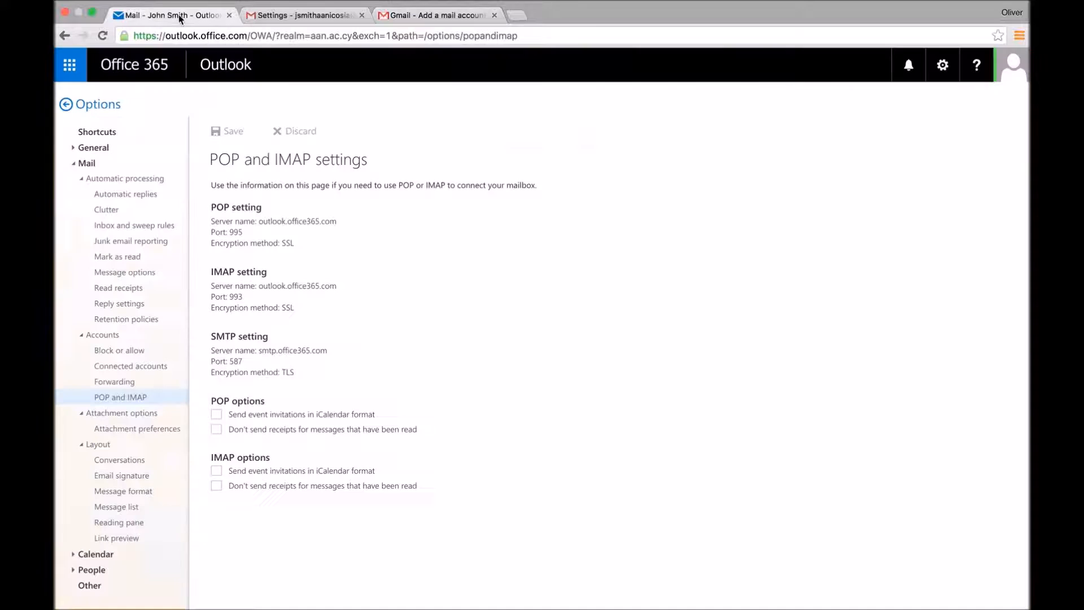
{"action": "left_click", "coordinate": [1008, 68]}
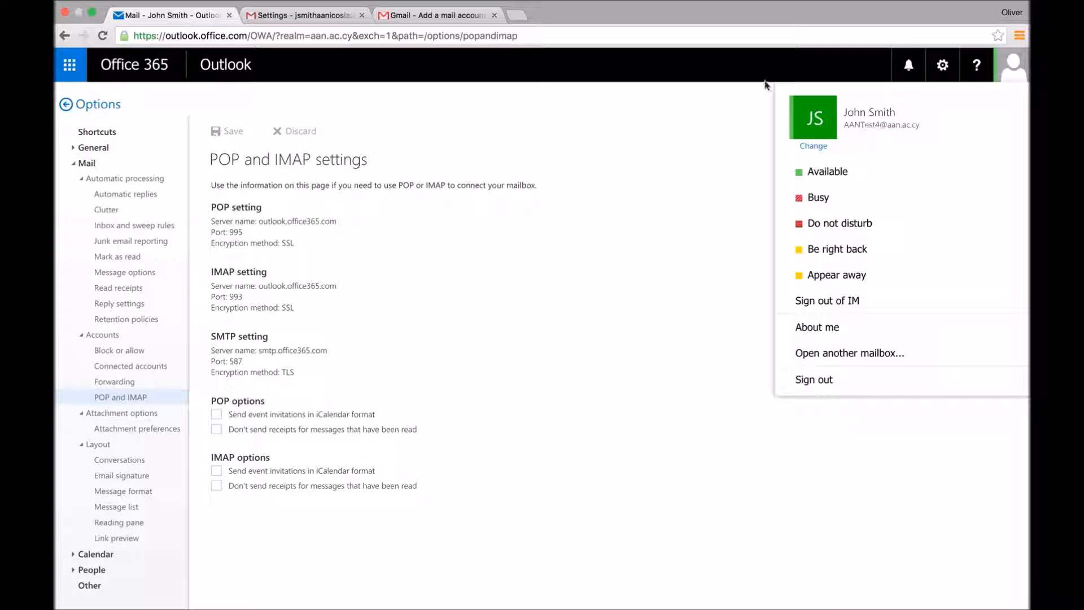
{"action": "left_click", "coordinate": [406, 16]}
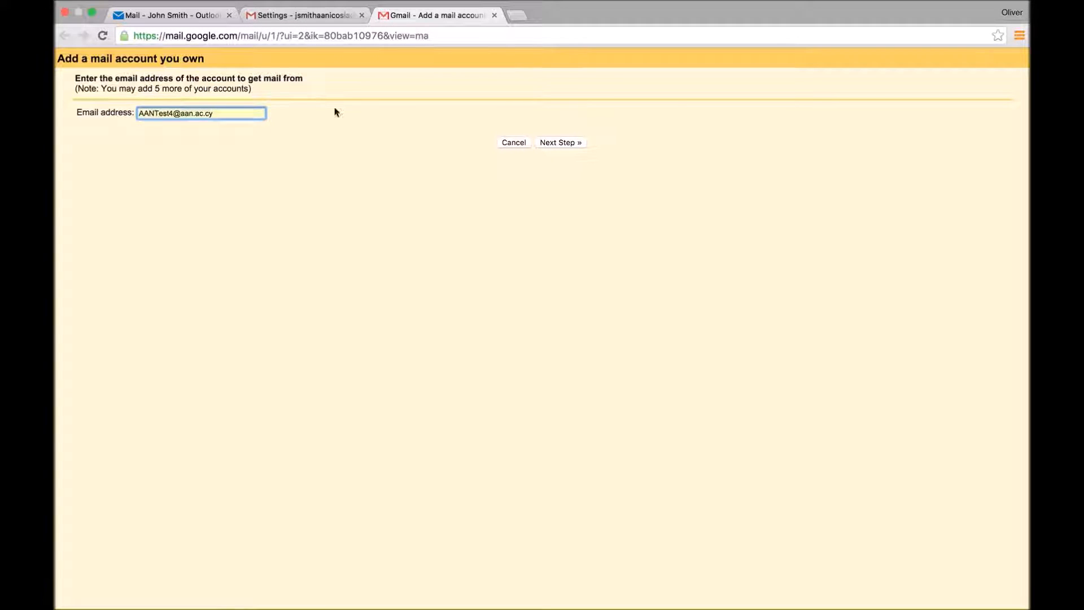
{"action": "left_click", "coordinate": [561, 143]}
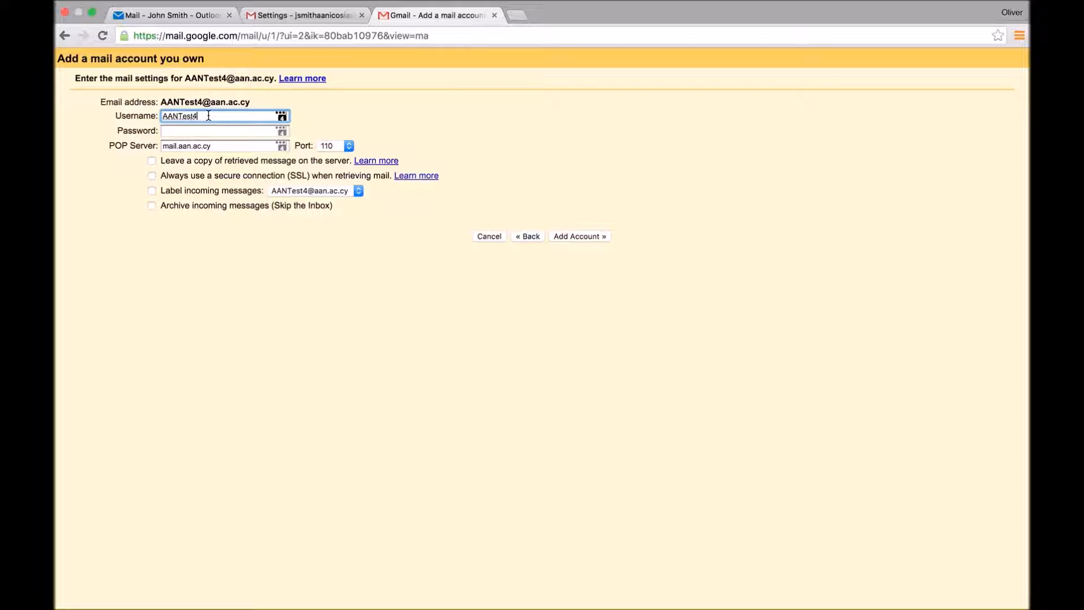
{"action": "type", "text": "@aan.ac.cy"}
{"action": "left_click", "coordinate": [235, 131]}
{"action": "type", "text": "***"}
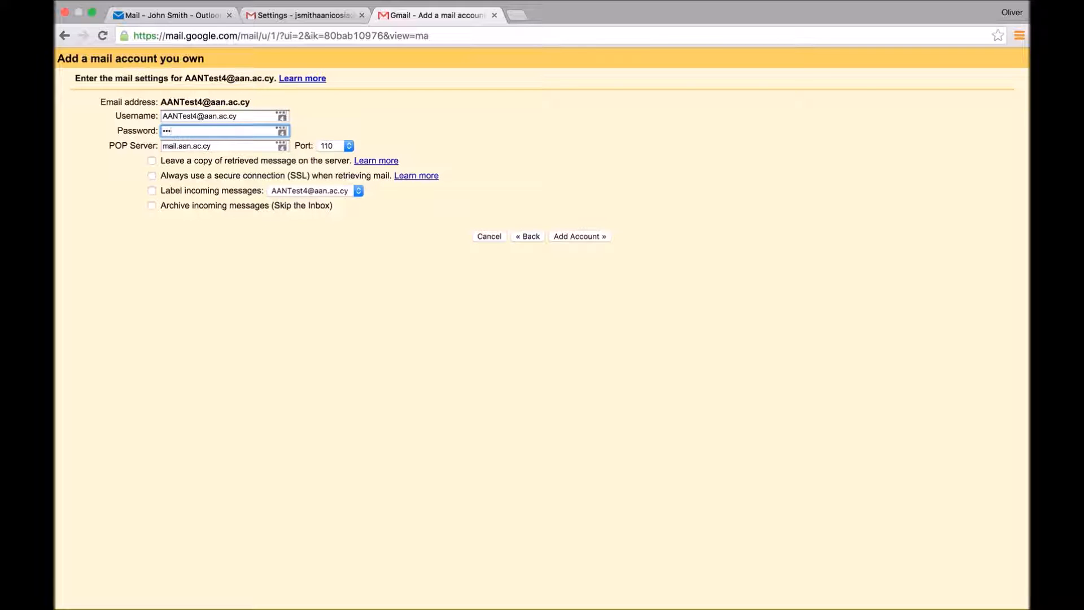
{"action": "type", "text": "*******"}
Step: Copy outlook.office365.com from Outlook's POP settings into Gmail's POP Server field
{"action": "left_click", "coordinate": [238, 147]}
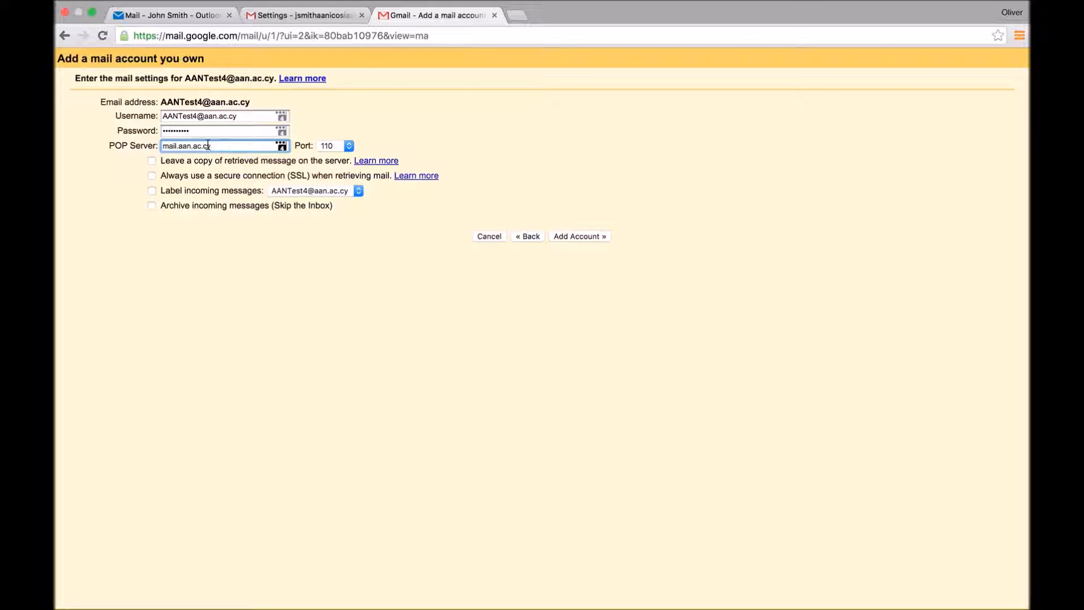
{"action": "left_click", "coordinate": [171, 16]}
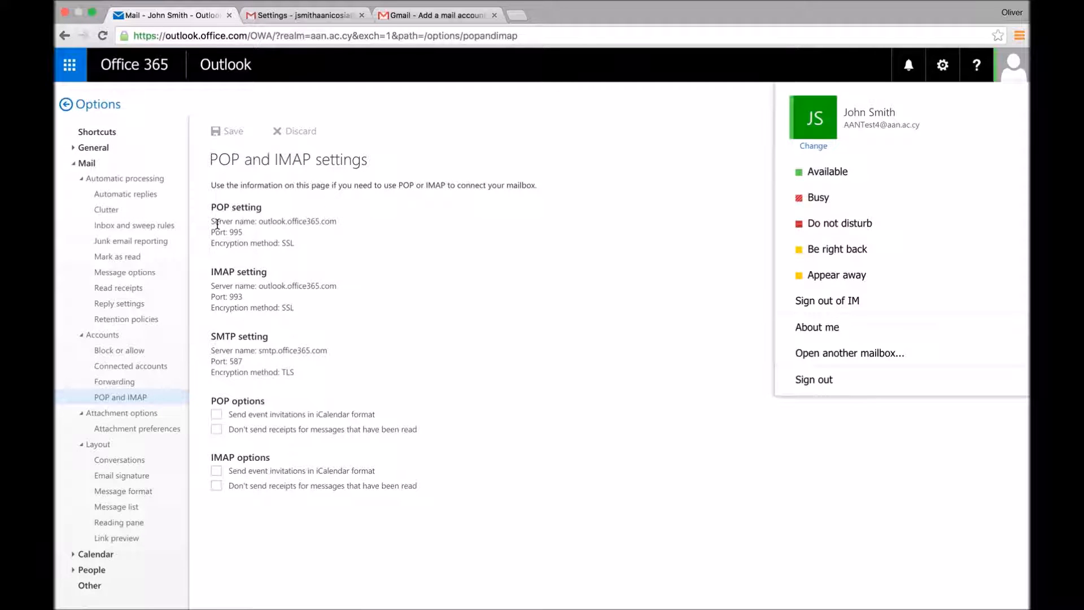
{"action": "left_click_drag", "start_coordinate": [259, 221], "coordinate": [336, 222]}
{"action": "key", "text": "super+c"}
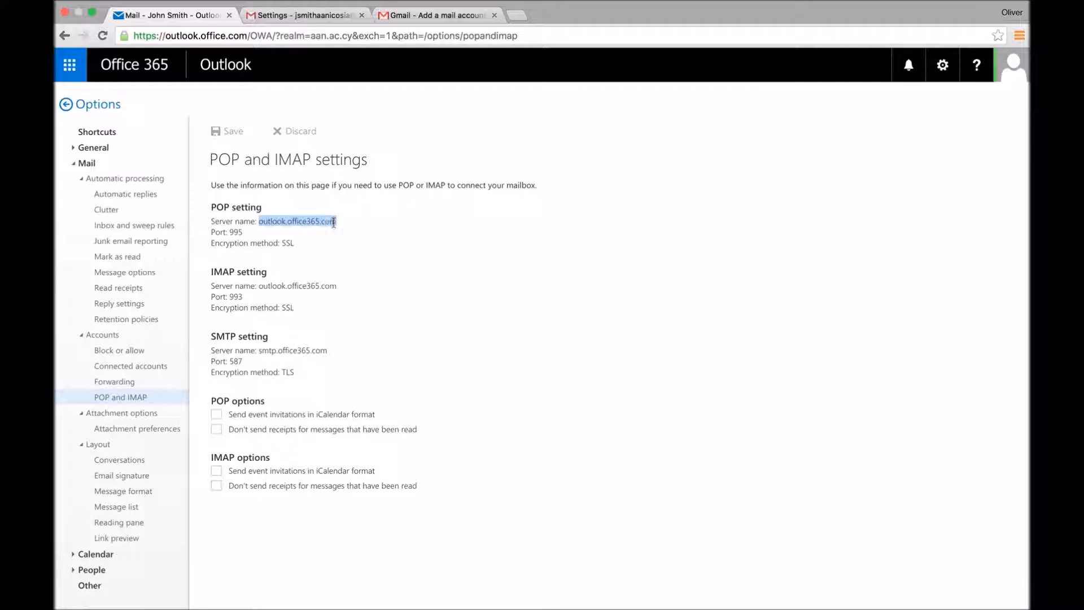
{"action": "left_click", "coordinate": [405, 17]}
{"action": "double_click", "coordinate": [193, 146]}
{"action": "key", "text": "super+v"}
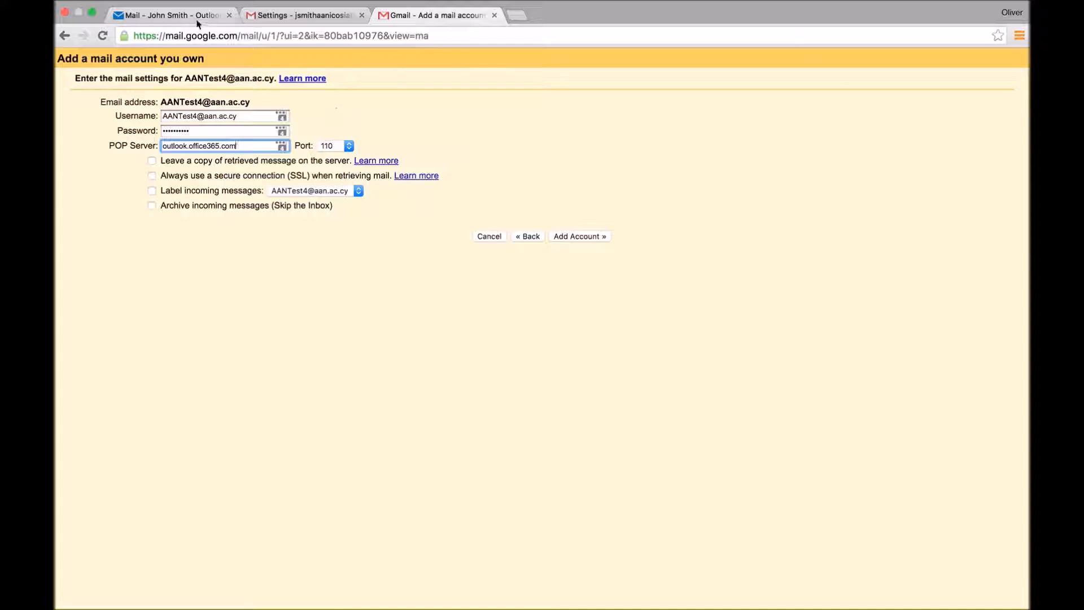
{"action": "left_click", "coordinate": [172, 16]}
Step: Set the POP port to 995, matching Outlook's listed POP port
{"action": "left_click_drag", "start_coordinate": [242, 232], "coordinate": [234, 233]}
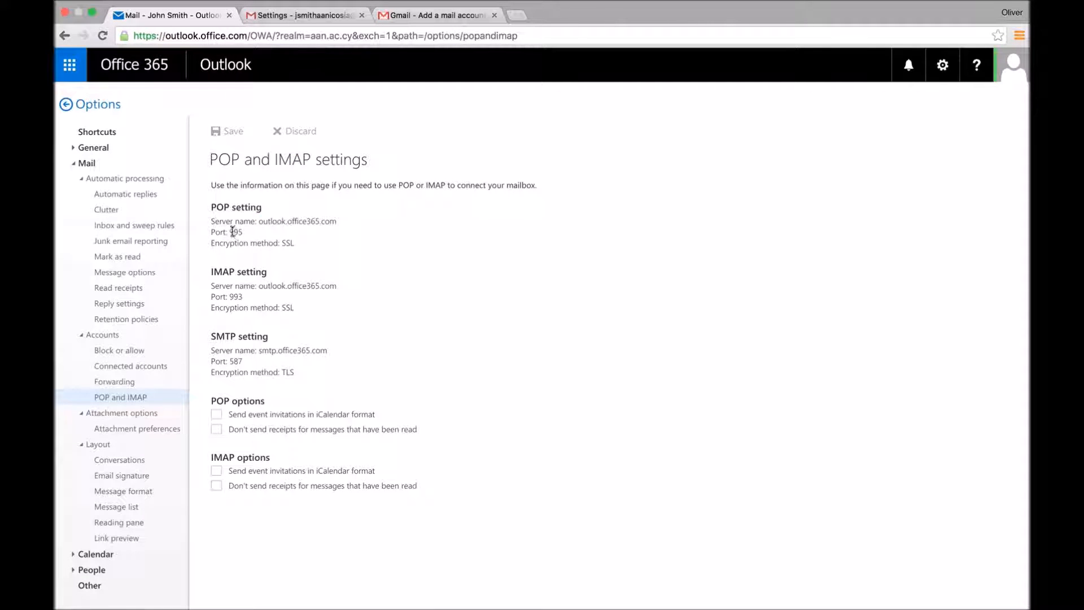
{"action": "left_click", "coordinate": [249, 234]}
{"action": "left_click", "coordinate": [407, 22]}
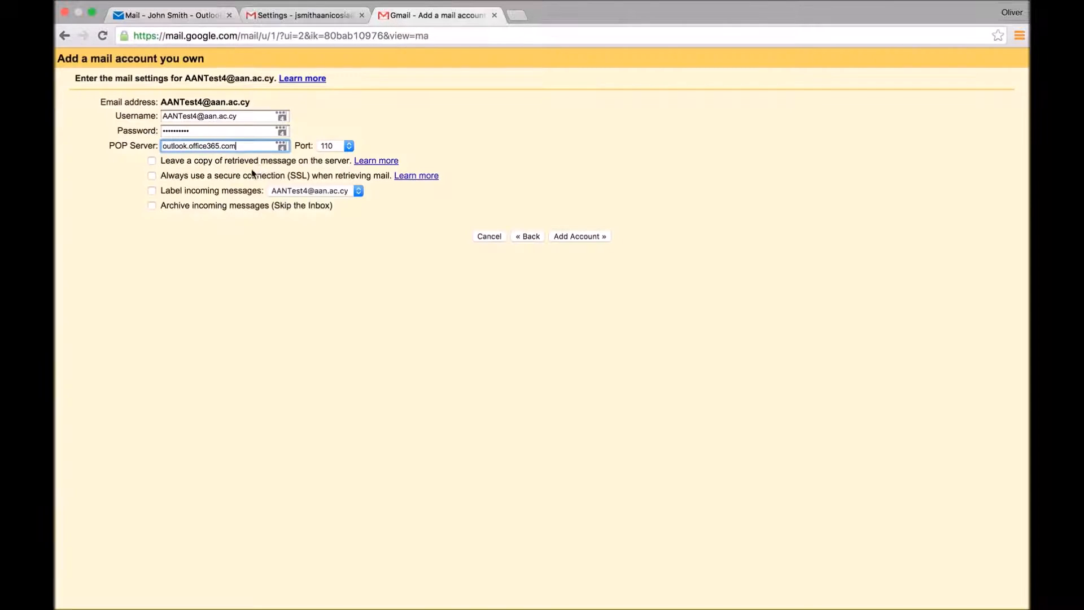
{"action": "left_click", "coordinate": [344, 148]}
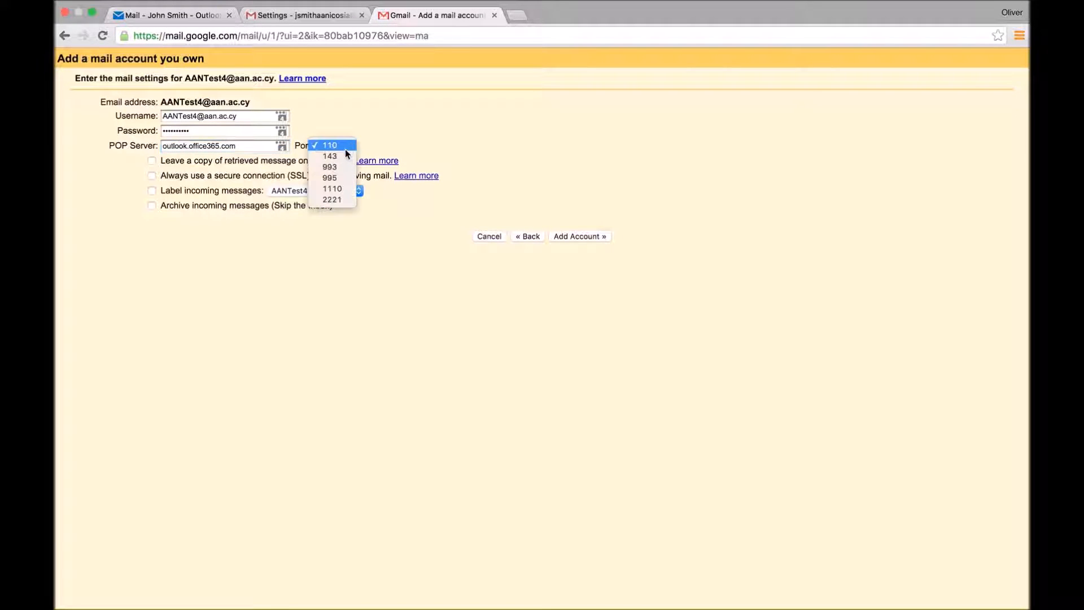
{"action": "left_click", "coordinate": [326, 179]}
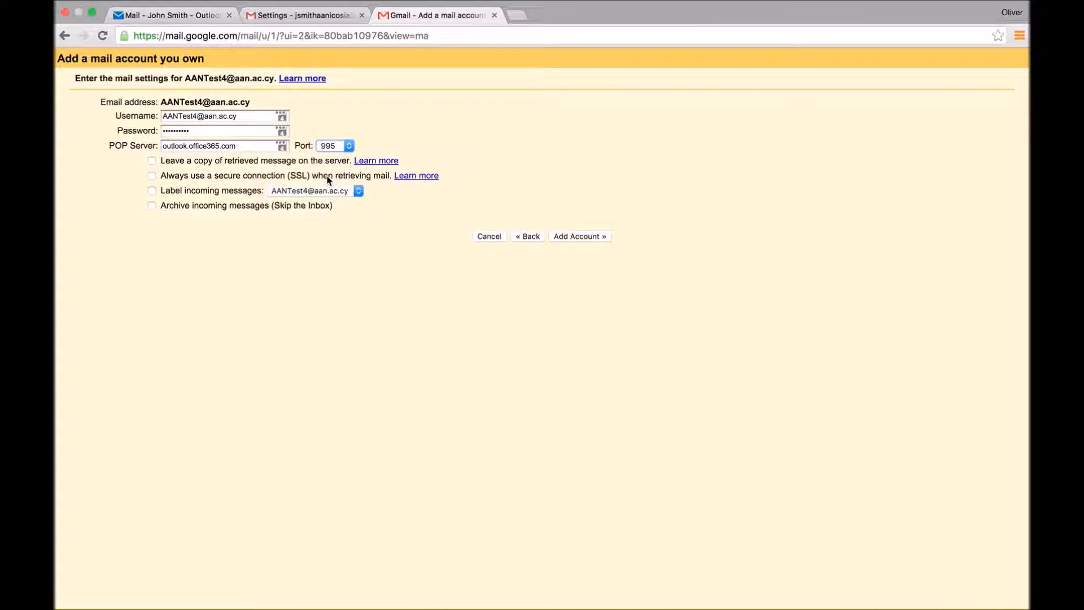
Step: Leave copies on the server, always use SSL, add the account, and dismiss the password prompt
{"action": "left_click", "coordinate": [152, 161]}
{"action": "left_click", "coordinate": [151, 176]}
{"action": "left_click", "coordinate": [576, 237]}
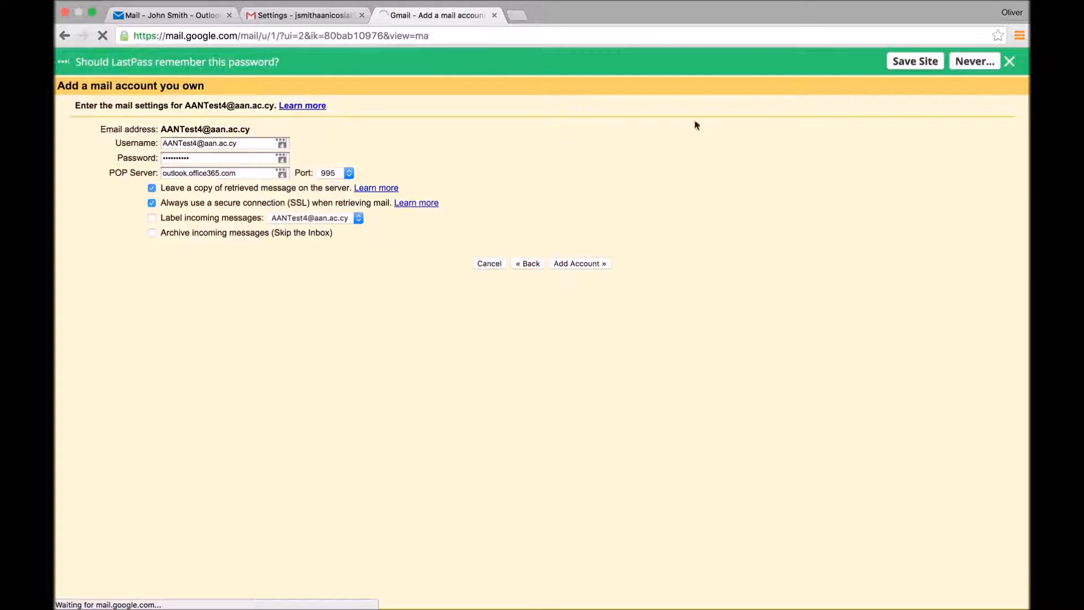
{"action": "left_click", "coordinate": [1008, 62]}
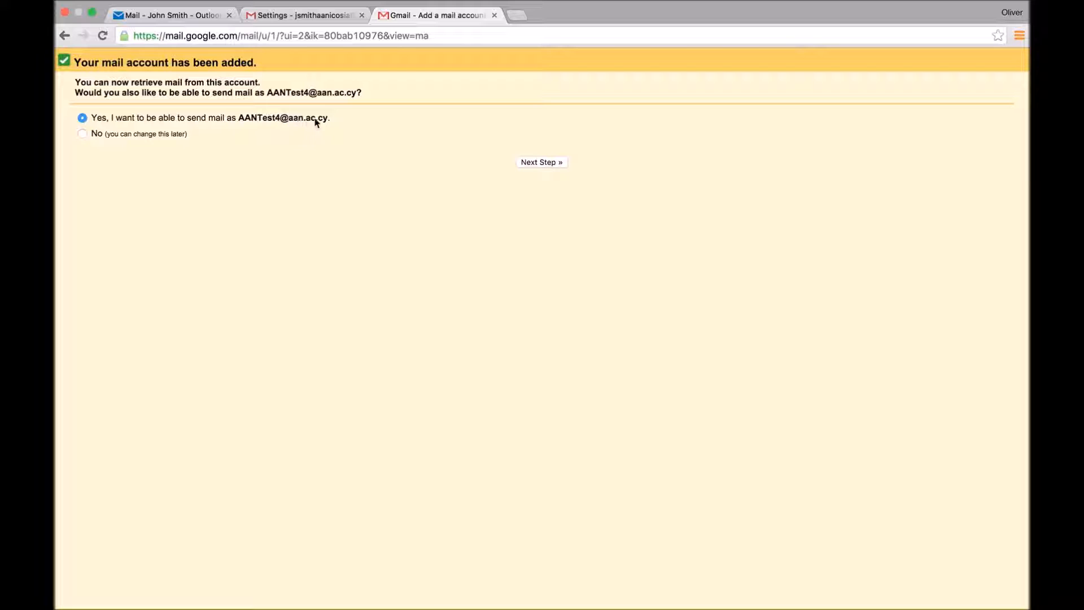
Step: Confirm sending mail as the added address and accept the sender name and alias details
{"action": "left_click_drag", "start_coordinate": [241, 119], "coordinate": [277, 123]}
{"action": "left_click", "coordinate": [547, 162]}
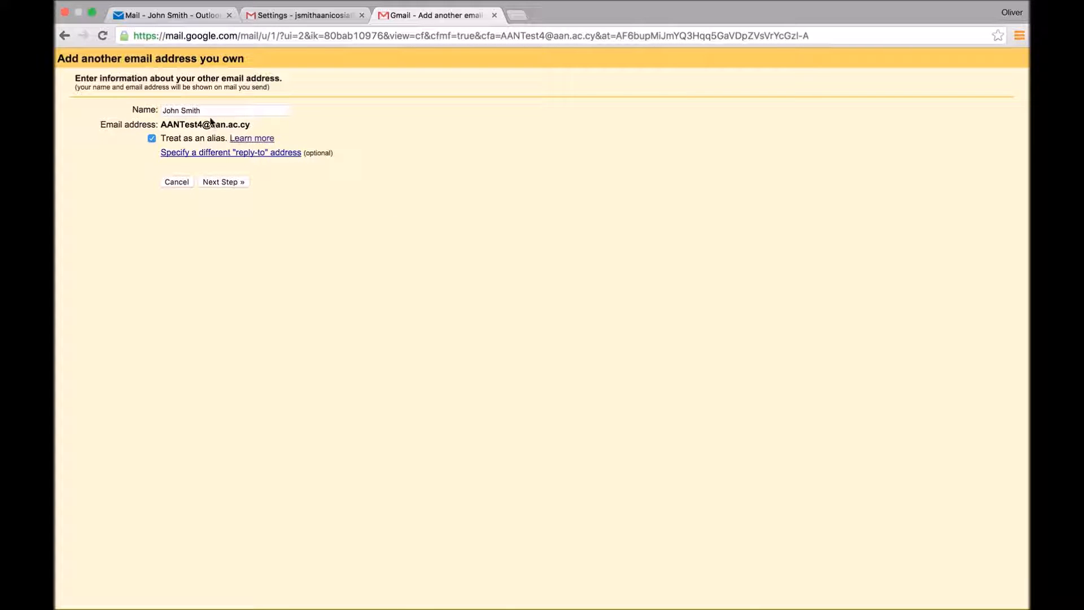
{"action": "left_click_drag", "start_coordinate": [210, 113], "coordinate": [131, 109]}
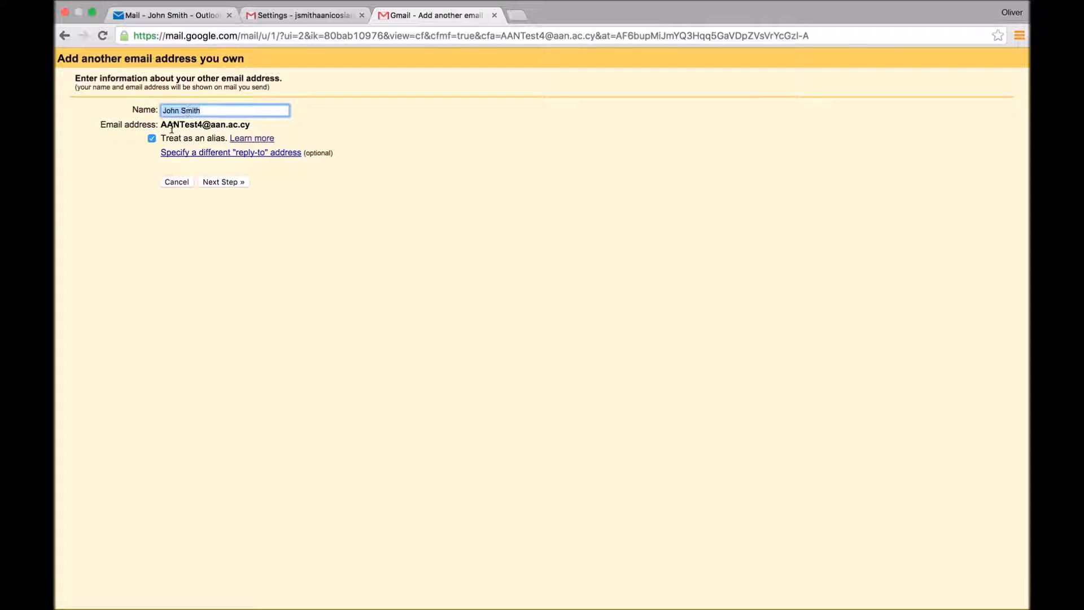
{"action": "left_click_drag", "start_coordinate": [162, 125], "coordinate": [254, 127]}
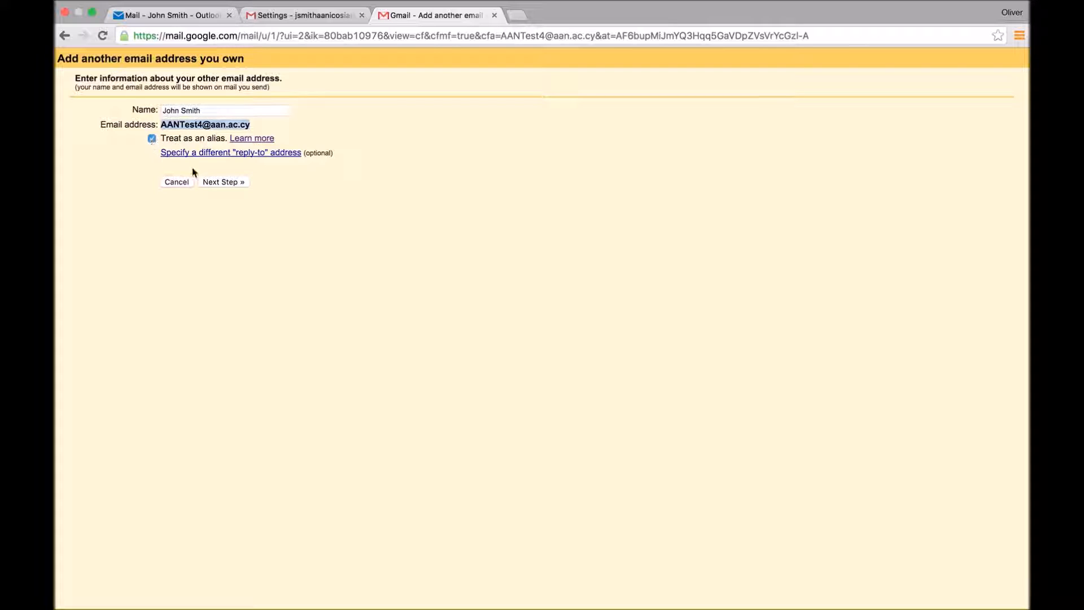
{"action": "left_click", "coordinate": [229, 181]}
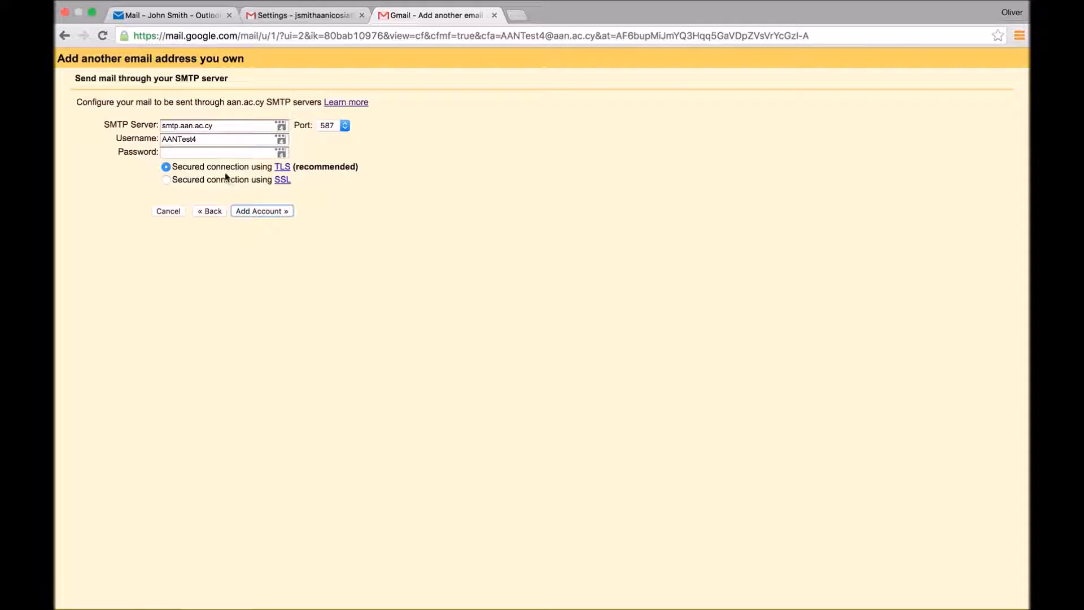
Step: Complete the SMTP username with the full address and enter the SMTP password
{"action": "left_click", "coordinate": [213, 140]}
{"action": "left_click", "coordinate": [200, 129]}
{"action": "left_click", "coordinate": [206, 141]}
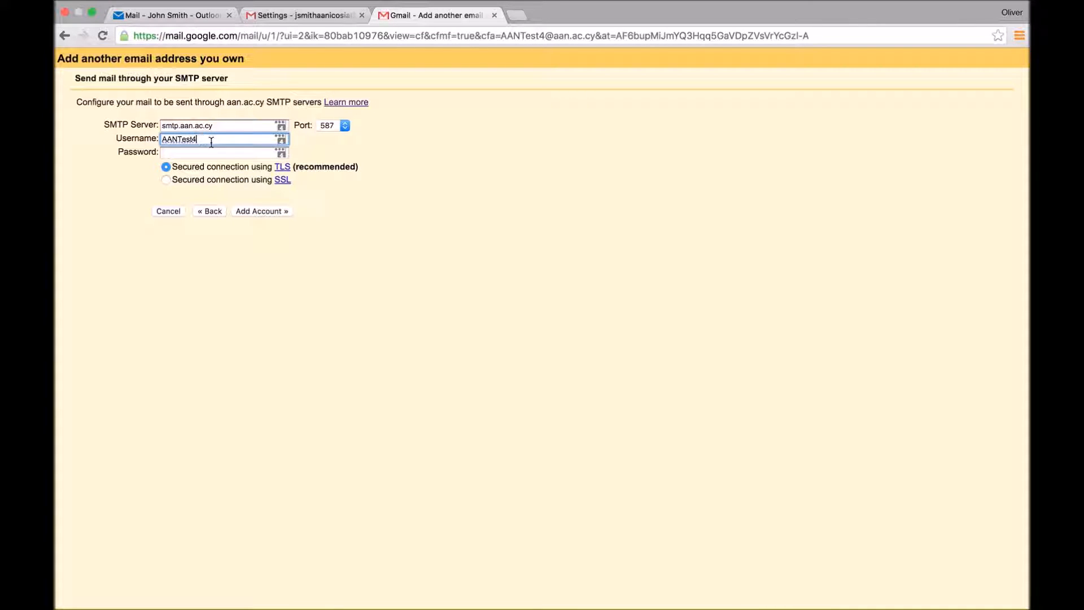
{"action": "type", "text": "@aan.ac.cy"}
{"action": "left_click", "coordinate": [227, 151]}
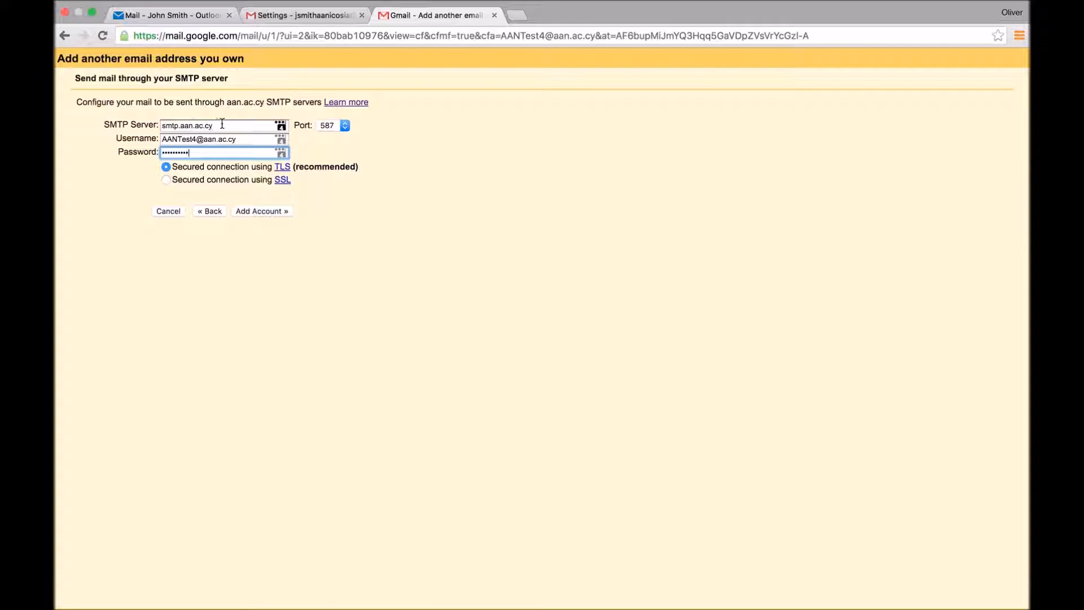
Step: Select the current SMTP server and look up Office 365's SMTP server, port and encryption
{"action": "left_click_drag", "start_coordinate": [222, 124], "coordinate": [158, 125]}
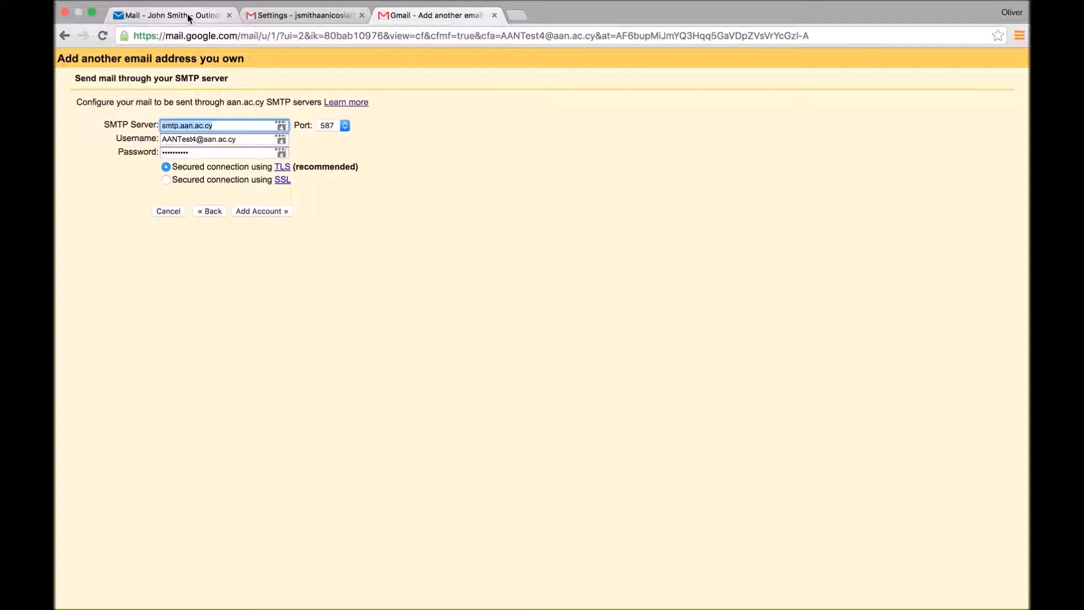
{"action": "left_click", "coordinate": [189, 15]}
{"action": "left_click_drag", "start_coordinate": [295, 373], "coordinate": [209, 353]}
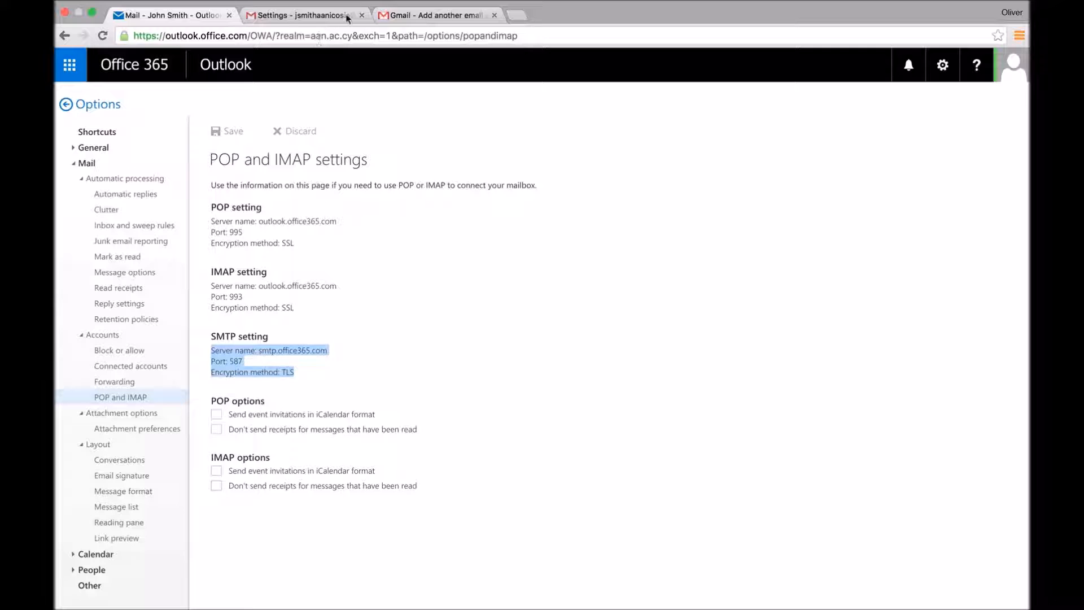
Step: Copy the SMTP server name smtp.office365.com from Outlook and bring it back to Gmail
{"action": "left_click", "coordinate": [387, 15]}
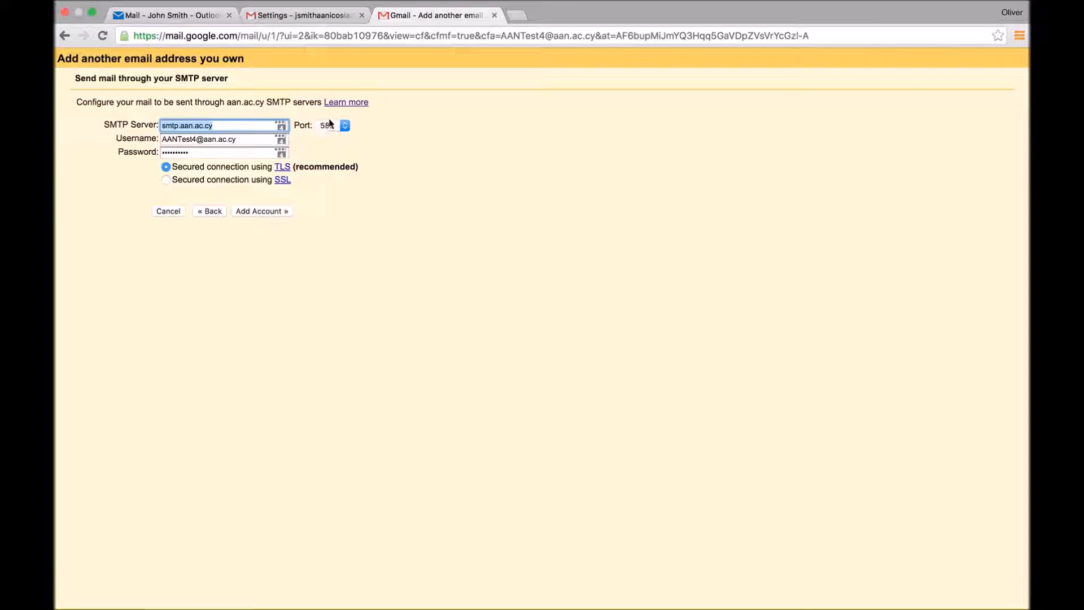
{"action": "left_click", "coordinate": [167, 21]}
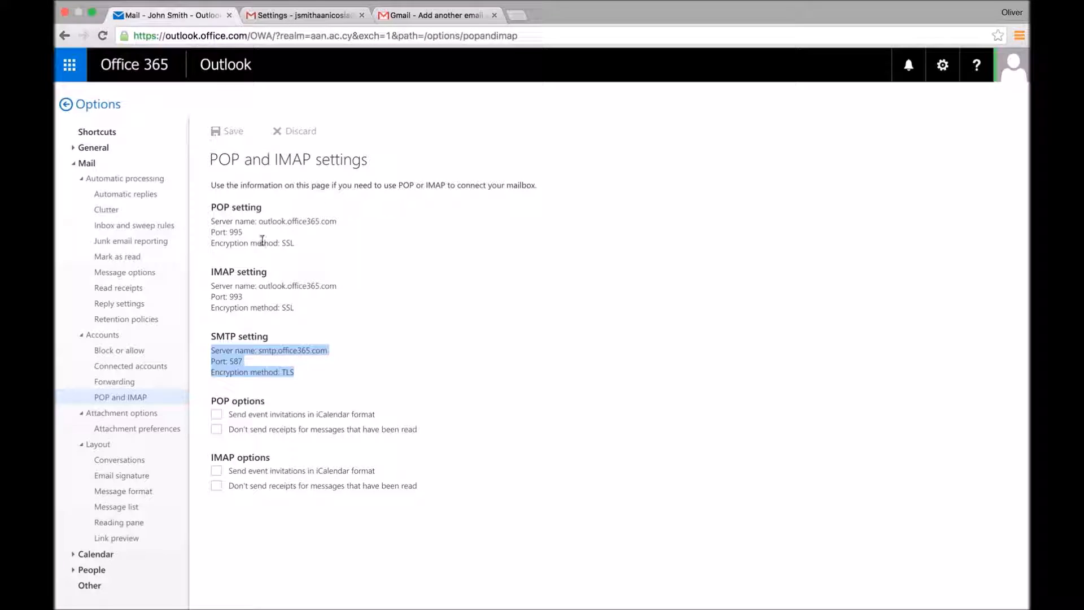
{"action": "left_click_drag", "start_coordinate": [257, 350], "coordinate": [331, 351]}
{"action": "key", "text": "ctrl+c"}
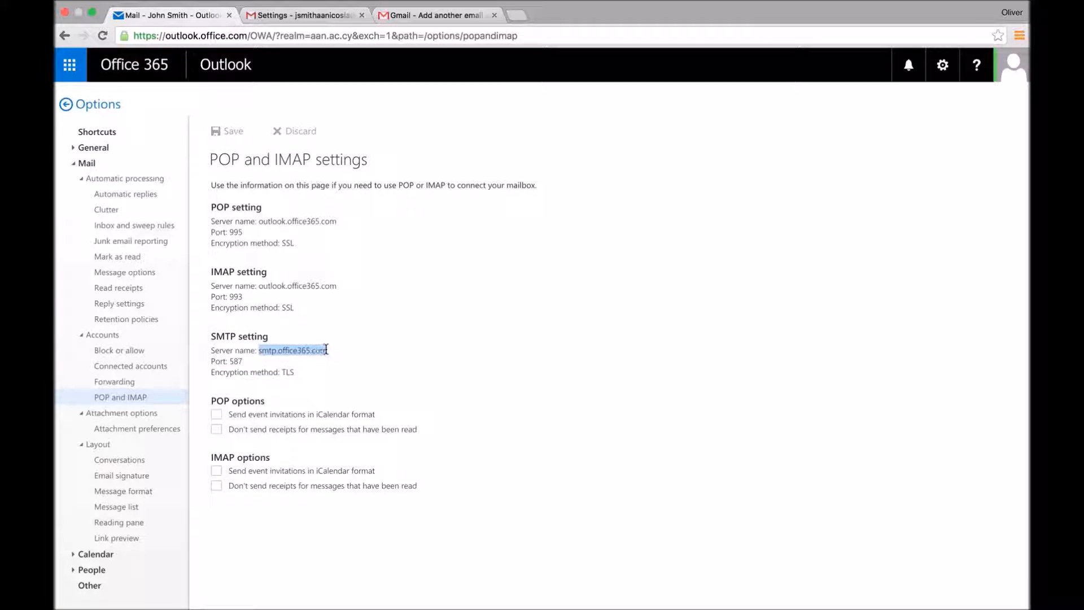
{"action": "left_click", "coordinate": [397, 16]}
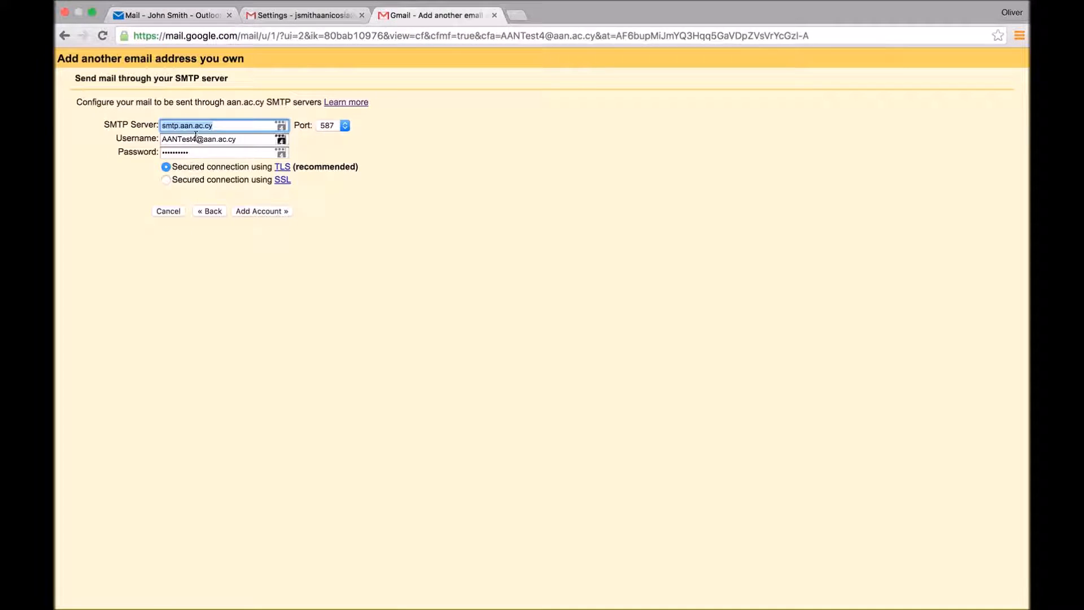
Step: Paste the SMTP server and edit it to outlook-emeaeast2.office365.com
{"action": "key", "text": "ctrl+v"}
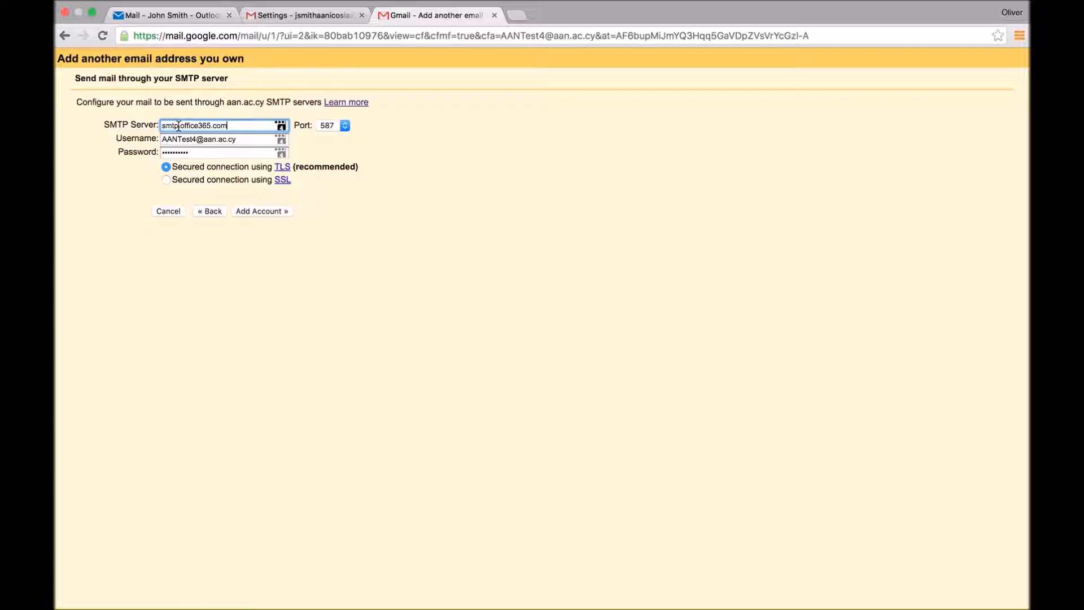
{"action": "left_click_drag", "start_coordinate": [175, 125], "coordinate": [145, 125]}
{"action": "type", "text": "outlook"}
{"action": "key", "text": "Delete"}
{"action": "type", "text": "-"}
{"action": "type", "text": "emea"}
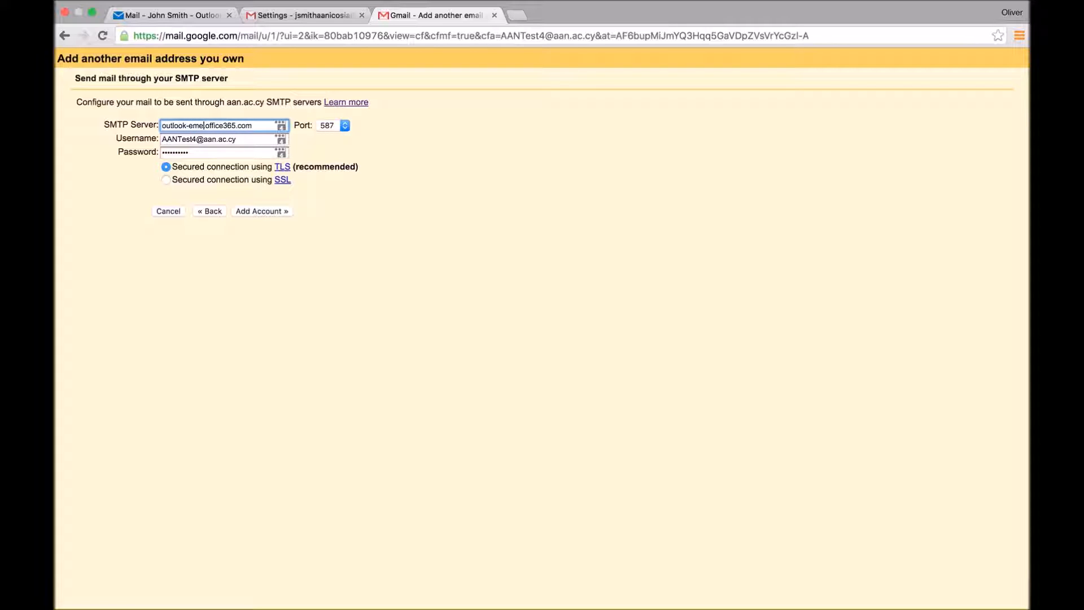
{"action": "type", "text": "east2."}
{"action": "left_click", "coordinate": [169, 125]}
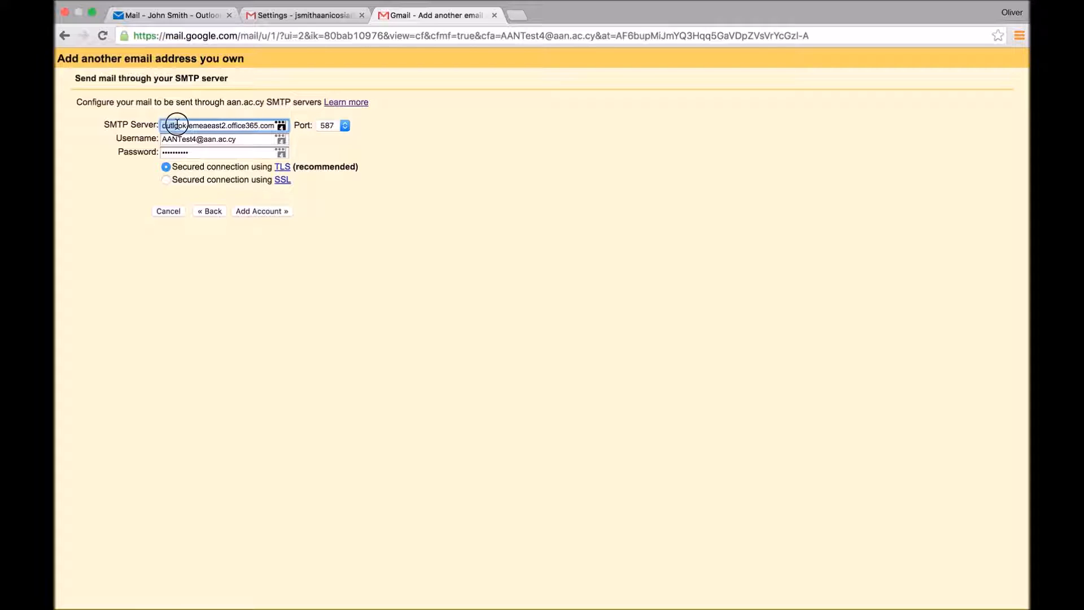
{"action": "left_click_drag", "start_coordinate": [177, 124], "coordinate": [226, 125]}
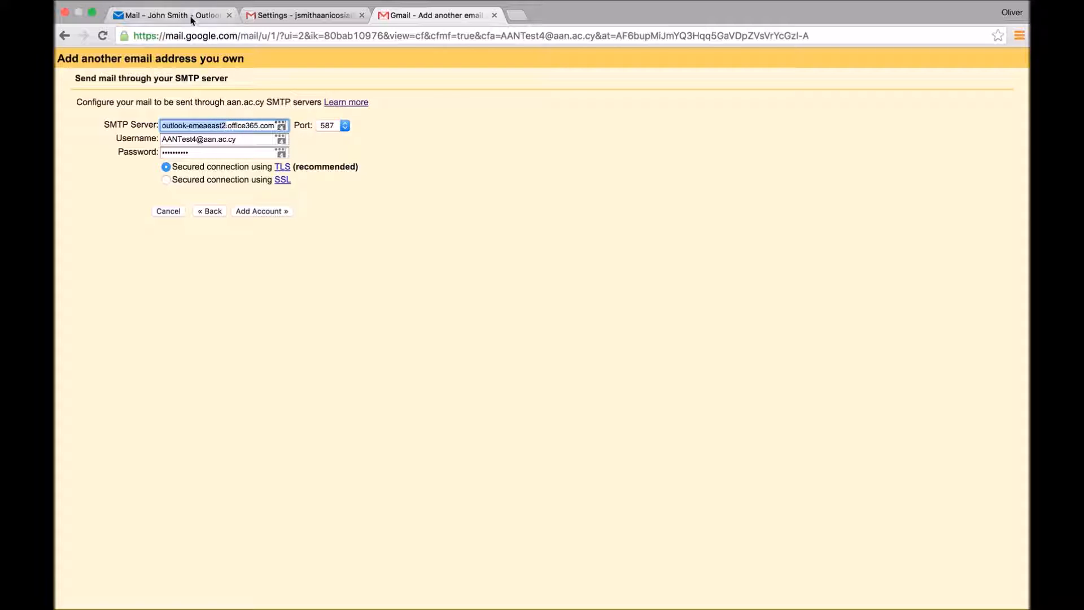
Step: Compare against Office 365's settings, then submit the account with port 587 and TLS
{"action": "left_click", "coordinate": [200, 17]}
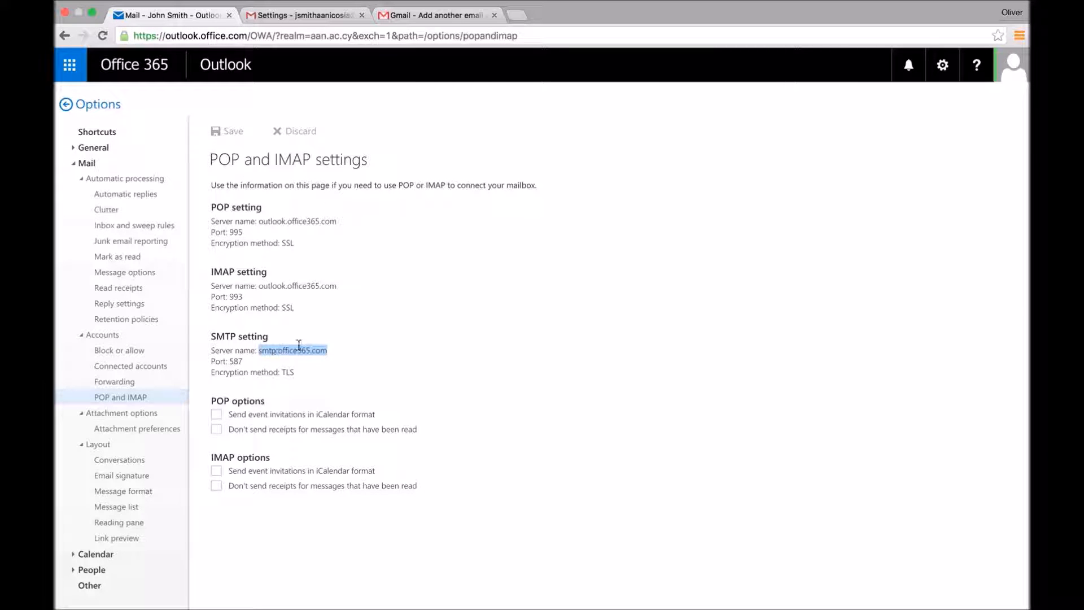
{"action": "left_click", "coordinate": [440, 16]}
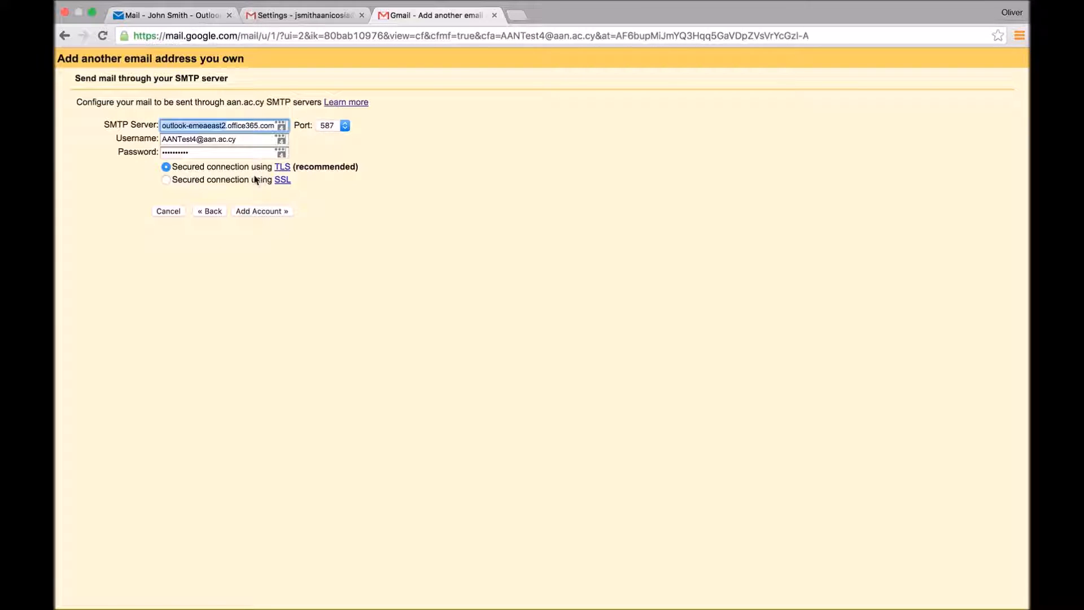
{"action": "left_click", "coordinate": [271, 212]}
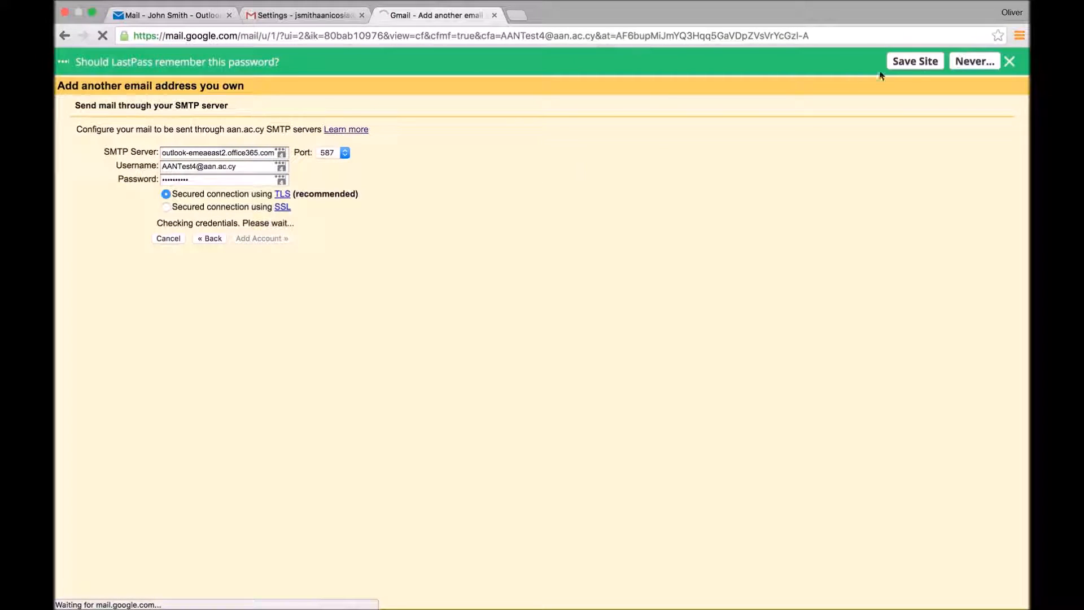
Step: Dismiss the password-saving prompt and switch to Office 365 Outlook for the confirmation email
{"action": "left_click", "coordinate": [1011, 61]}
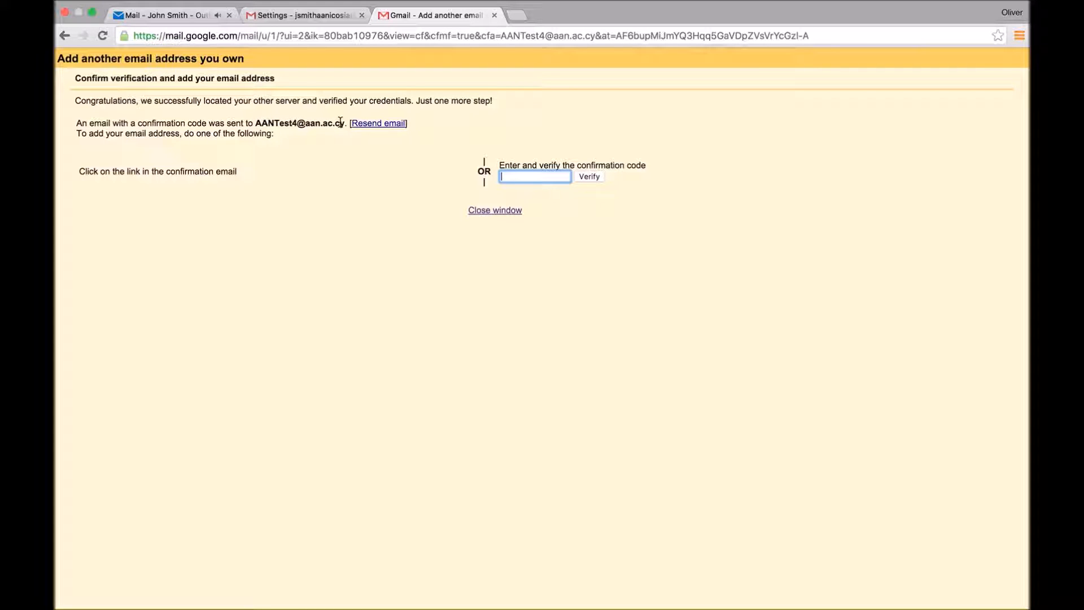
{"action": "left_click", "coordinate": [189, 15]}
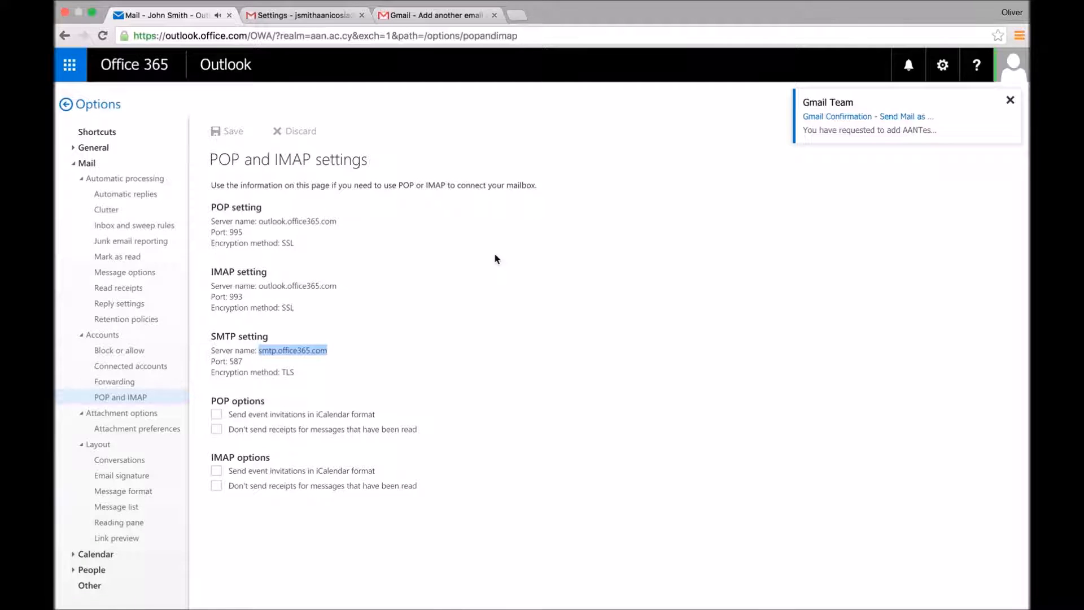
Step: Open the Gmail Confirmation email in Office 365 Mail, copy its code, and return to Gmail
{"action": "left_click", "coordinate": [69, 64]}
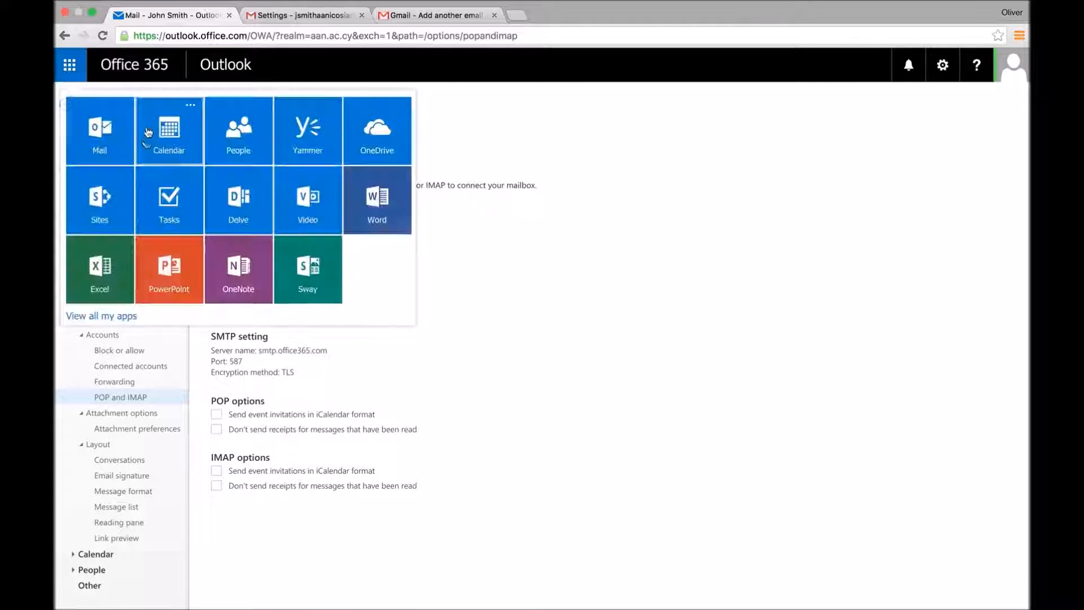
{"action": "left_click", "coordinate": [118, 136]}
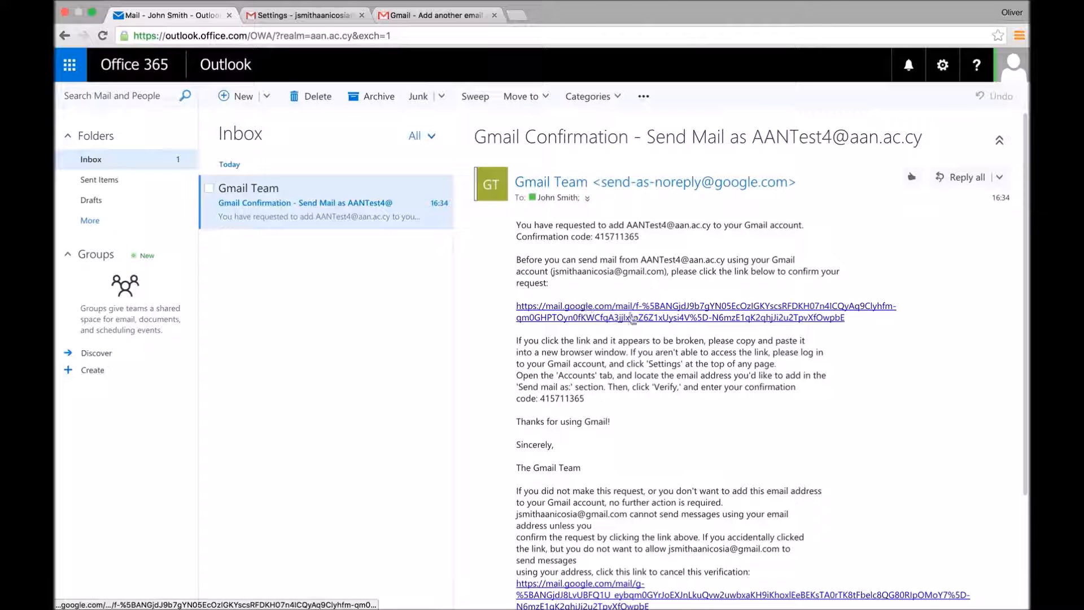
{"action": "left_click_drag", "start_coordinate": [584, 399], "coordinate": [539, 398]}
{"action": "key", "text": "ctrl+c"}
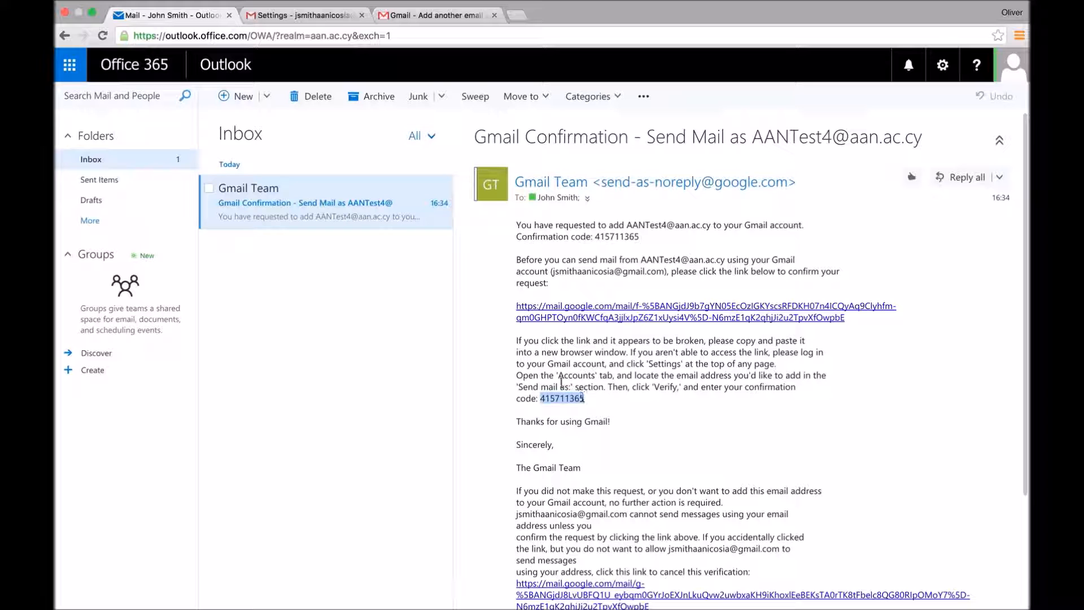
{"action": "left_click", "coordinate": [406, 15]}
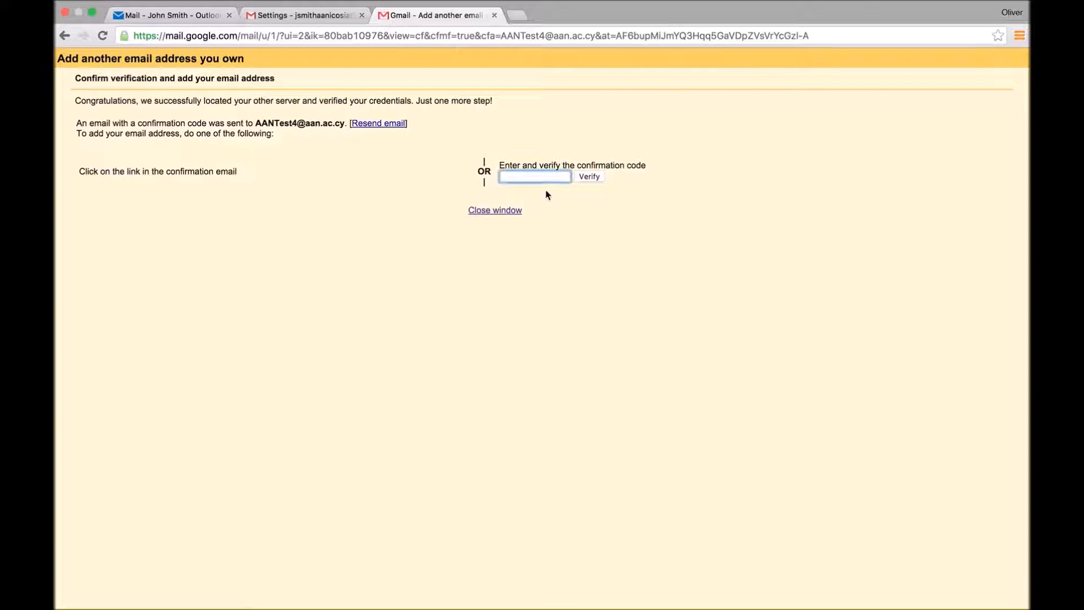
Step: Verify the pasted confirmation code, review the new Office 365 send-as and POP3 entries, and go back to the inbox
{"action": "key", "text": "ctrl+v"}
{"action": "left_click", "coordinate": [591, 177]}
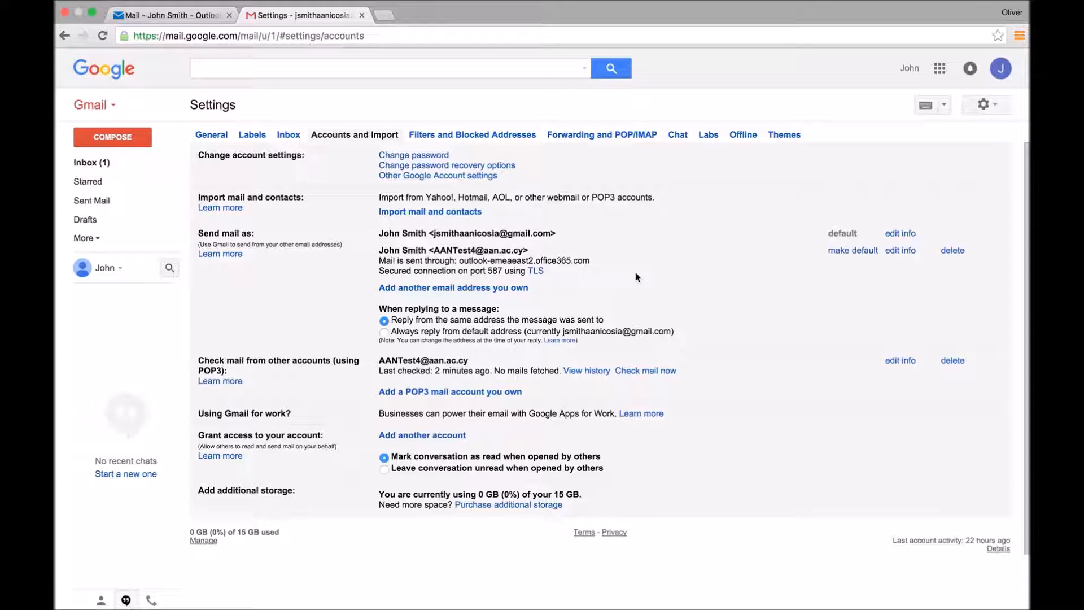
{"action": "left_click_drag", "start_coordinate": [546, 272], "coordinate": [380, 250]}
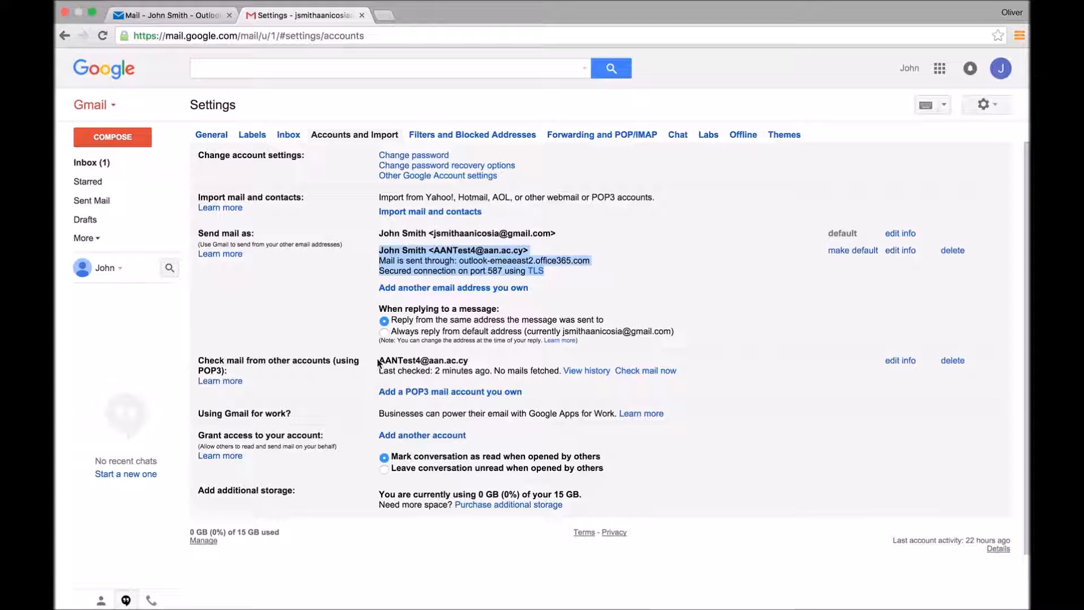
{"action": "left_click_drag", "start_coordinate": [379, 360], "coordinate": [679, 371]}
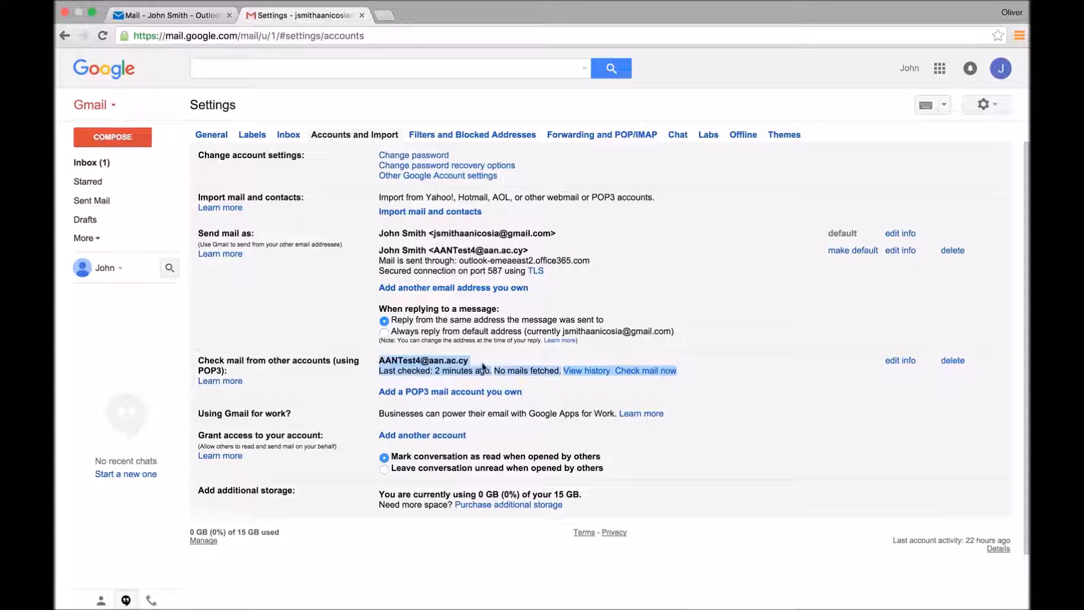
{"action": "left_click", "coordinate": [94, 105]}
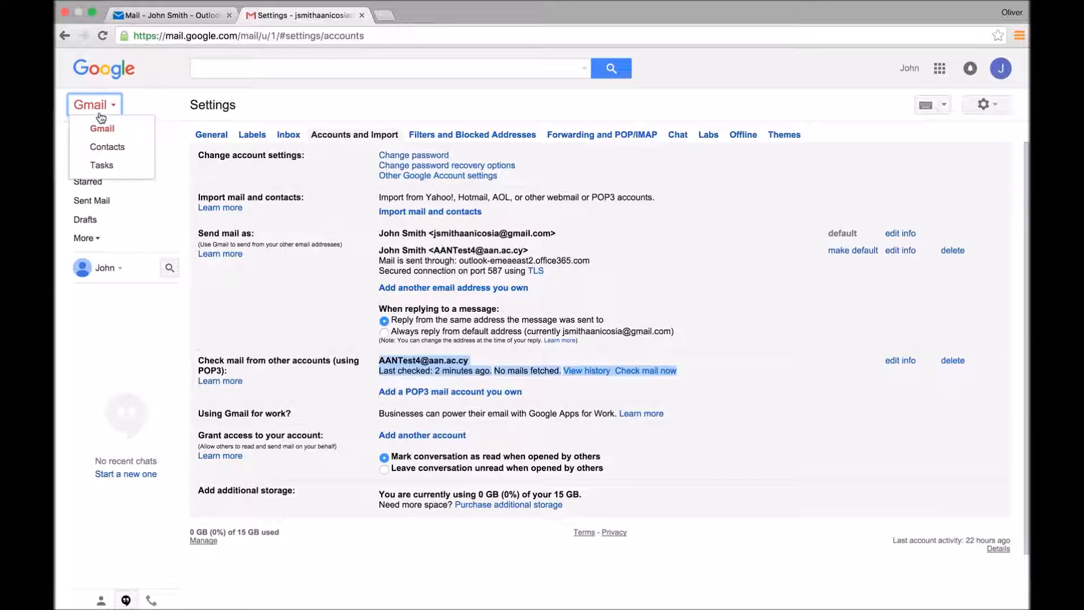
{"action": "left_click", "coordinate": [102, 129]}
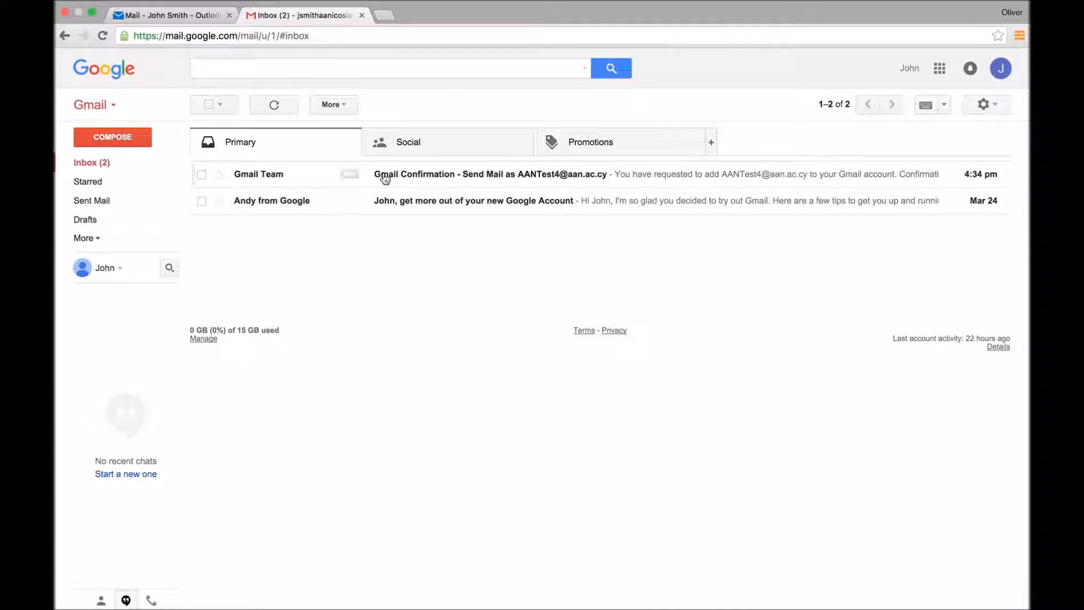
Step: Compose a new message and confirm the Office 365 address appears in the From list, keeping the Gmail sender
{"action": "left_click", "coordinate": [163, 15]}
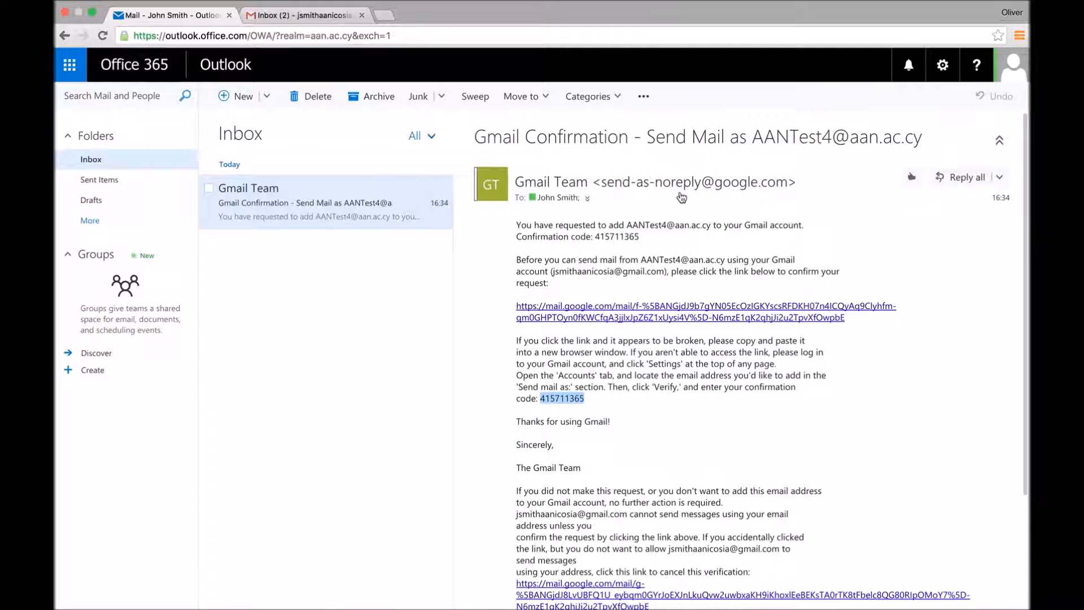
{"action": "left_click", "coordinate": [271, 17]}
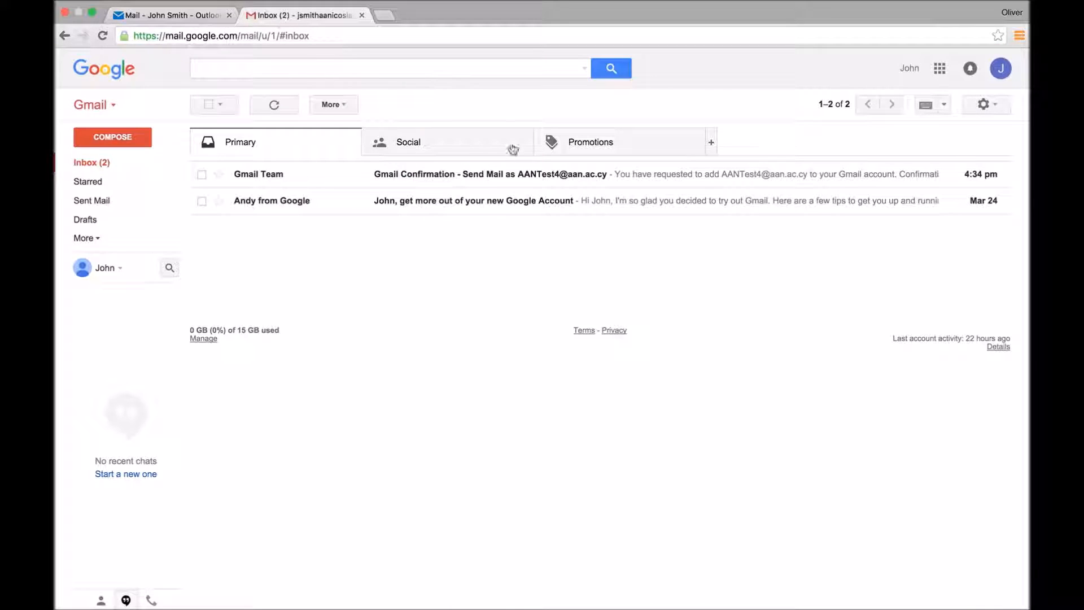
{"action": "left_click", "coordinate": [104, 138]}
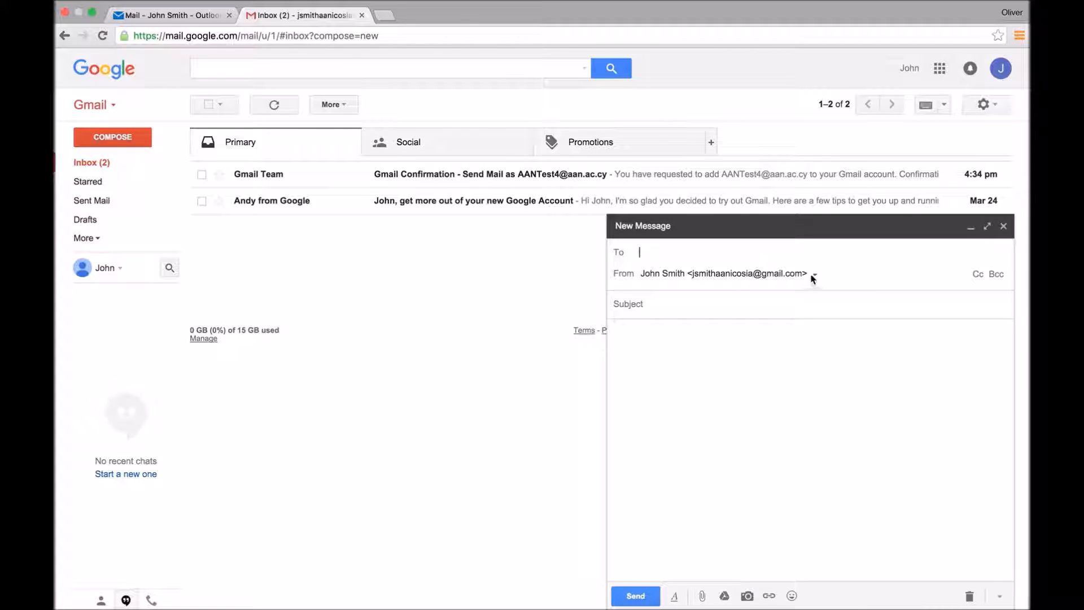
{"action": "left_click", "coordinate": [815, 275]}
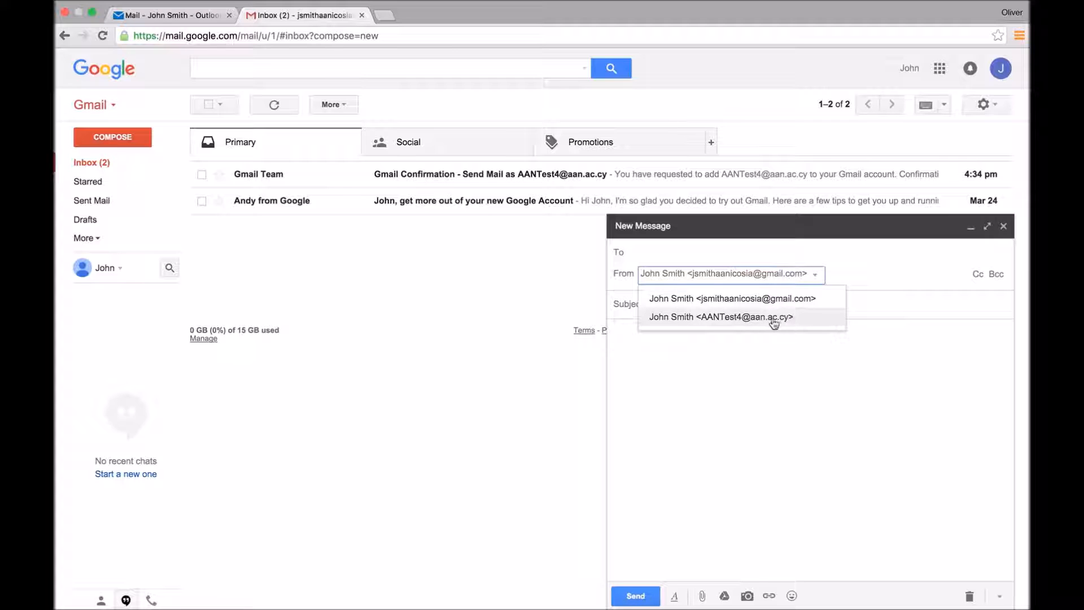
{"action": "left_click", "coordinate": [840, 276]}
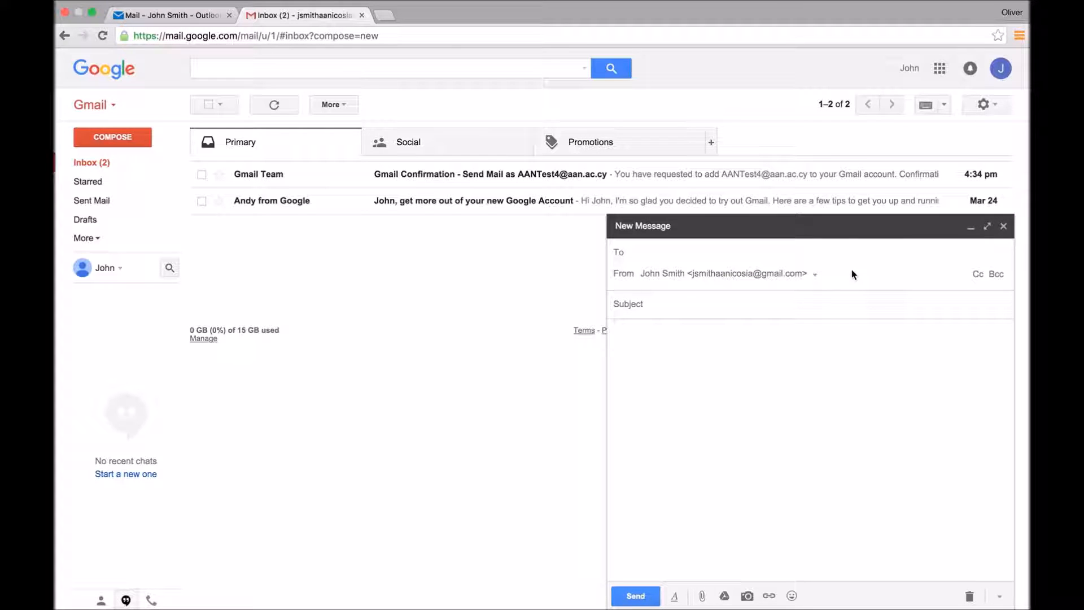